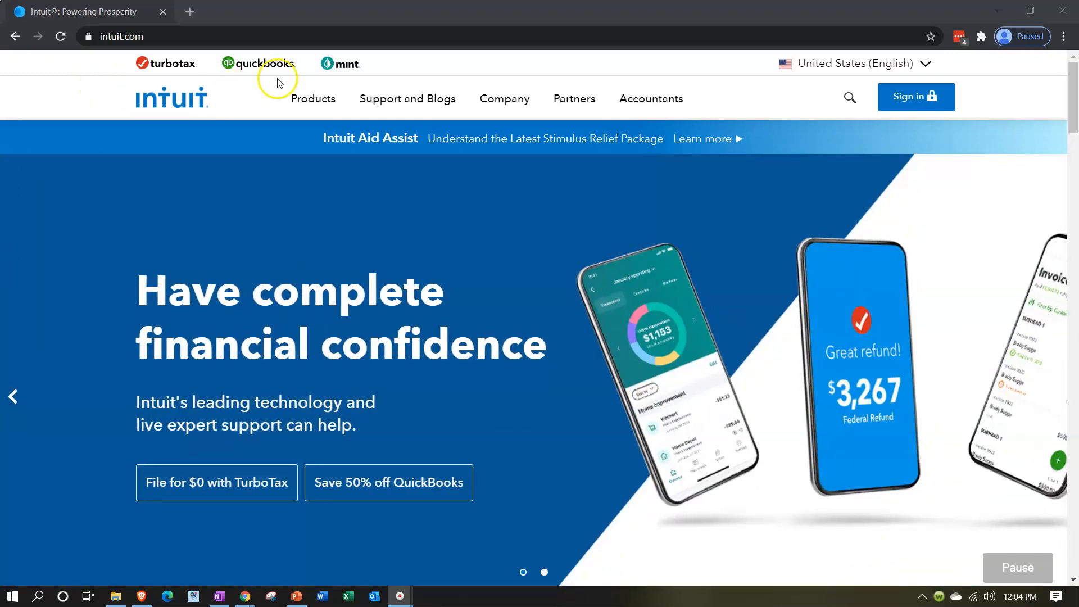
- Go to the QuickBooks site from the Intuit homepage and open the QuickBooks Online product page
left_click(268, 64)
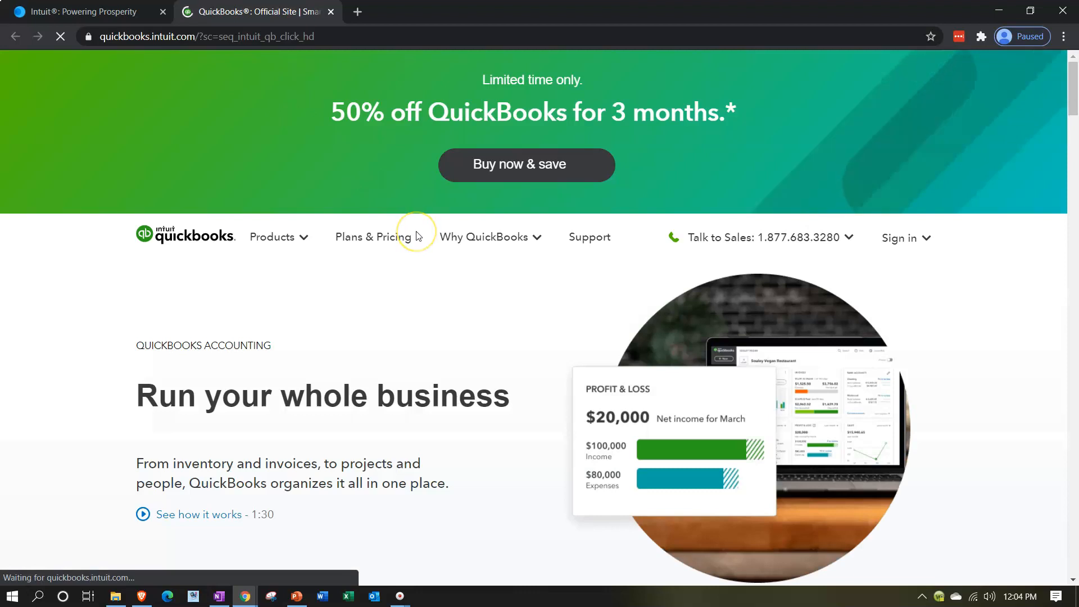
left_click(291, 238)
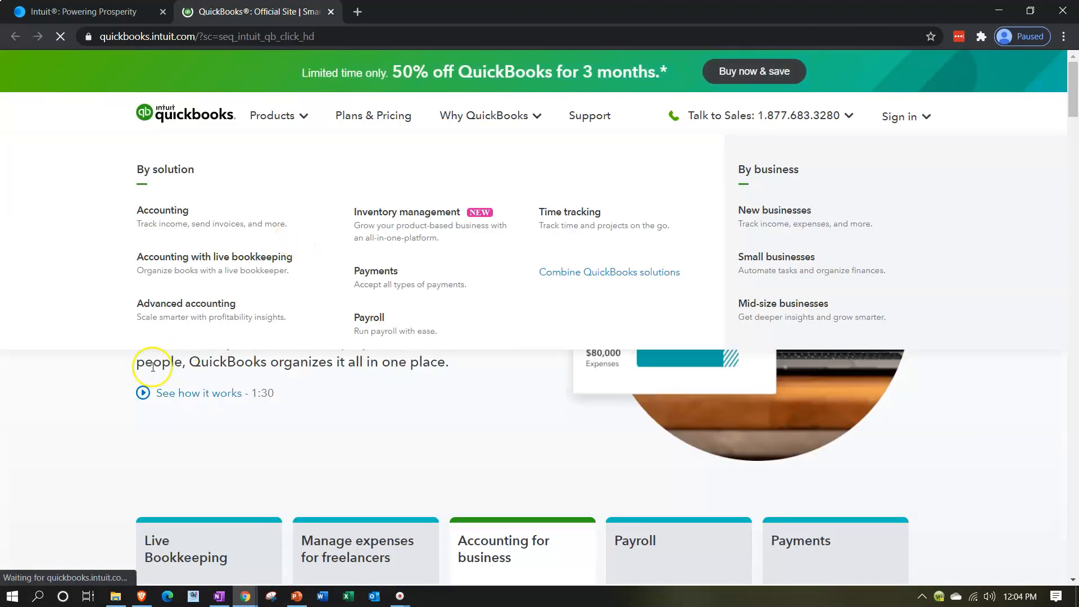
scroll(43, 397, "down", 10)
scroll(47, 406, "down", 15)
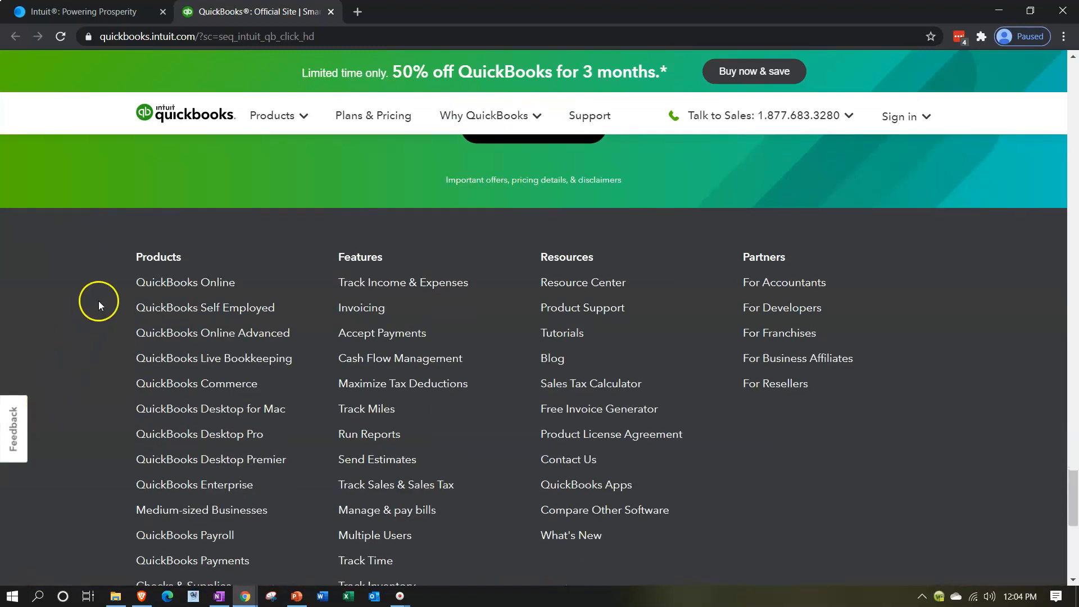
scroll(119, 265, "down", 1)
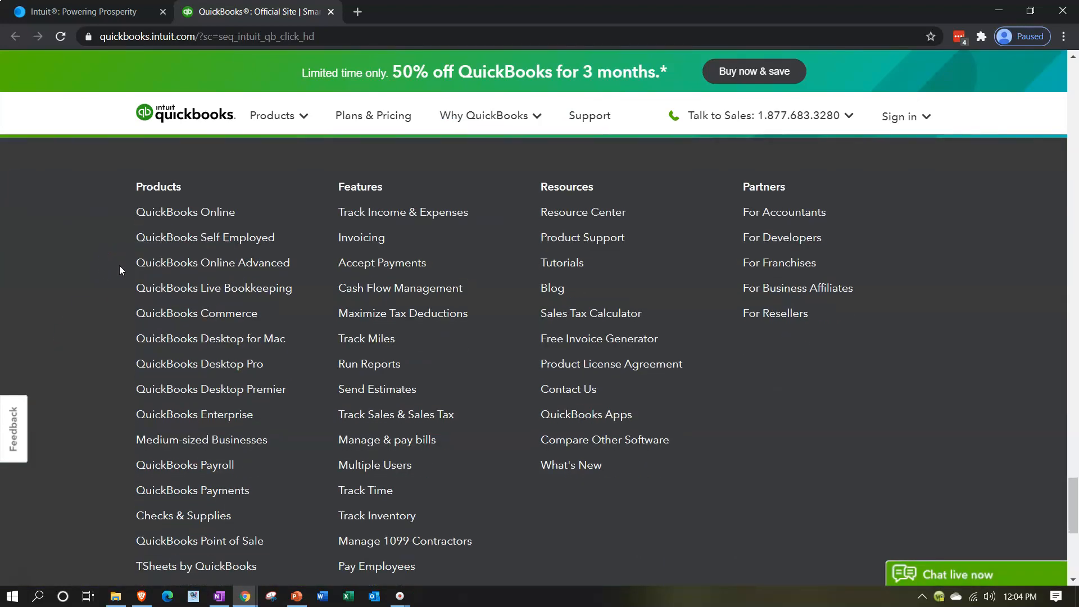
left_click(190, 218)
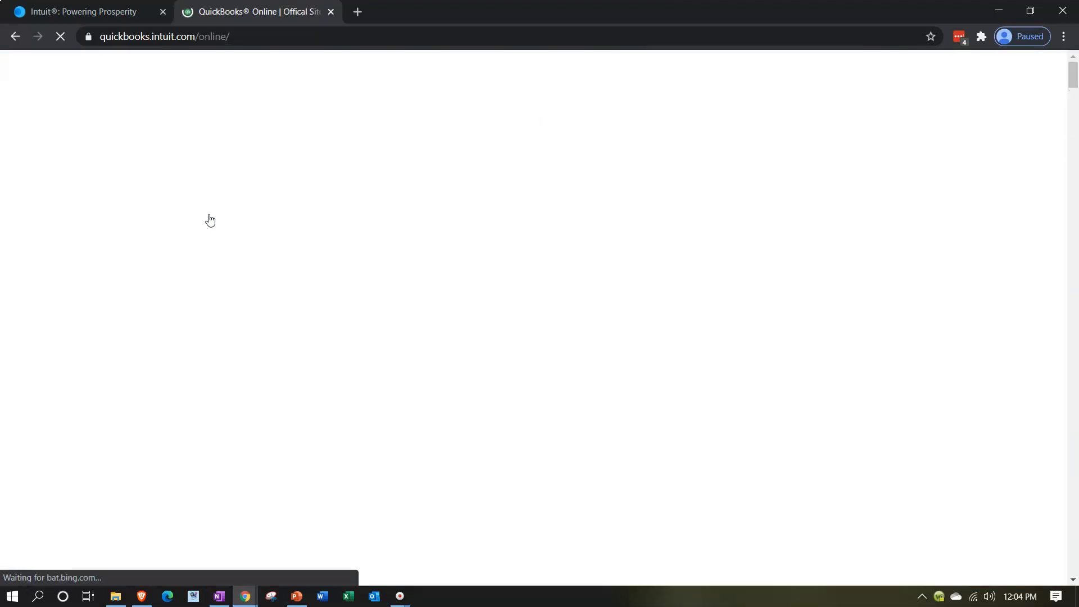
left_click(199, 219)
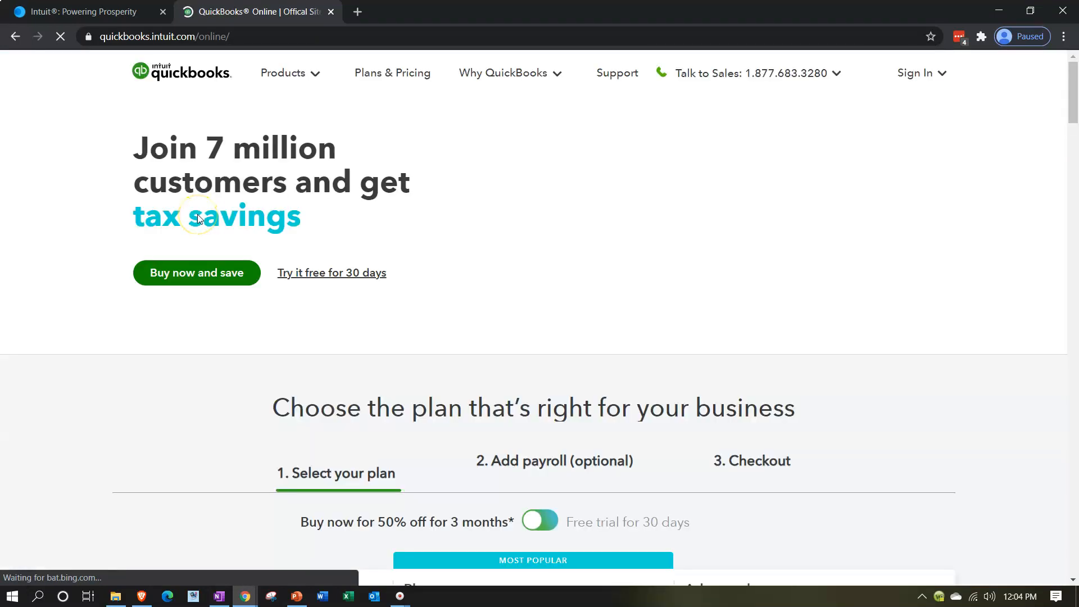
- Go to the plan comparison and dismiss the gift card feedback offer and the live chat invitation
scroll(197, 214, "down", 5)
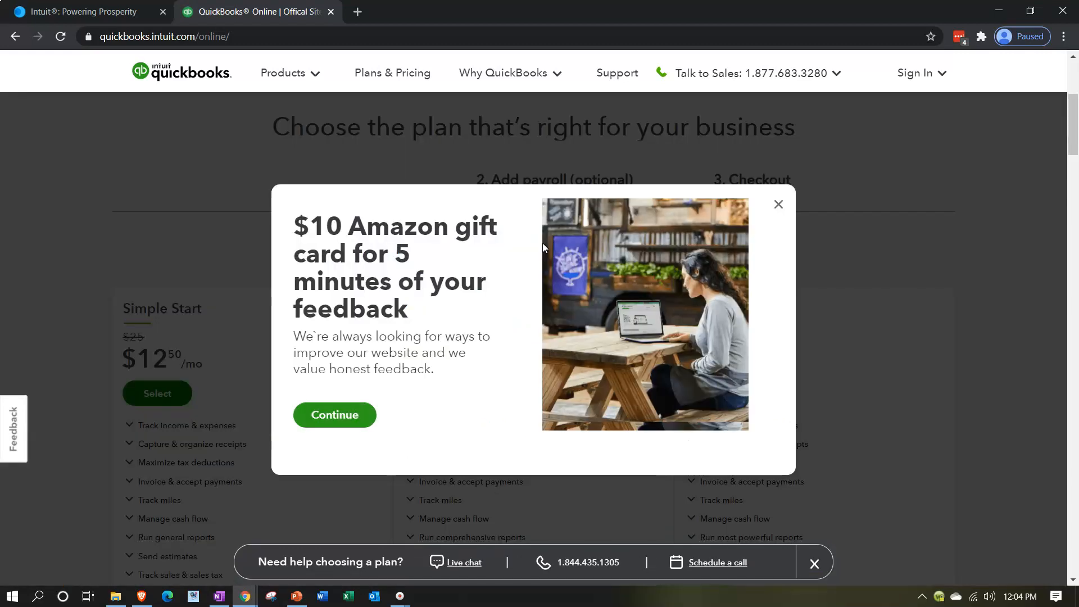
left_click(779, 206)
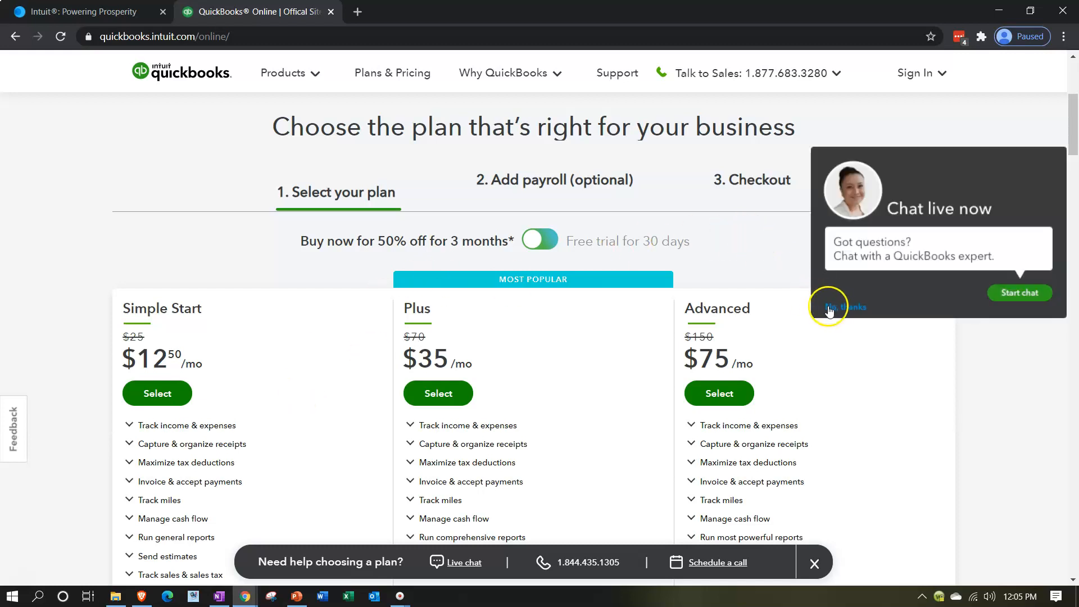
left_click(832, 309)
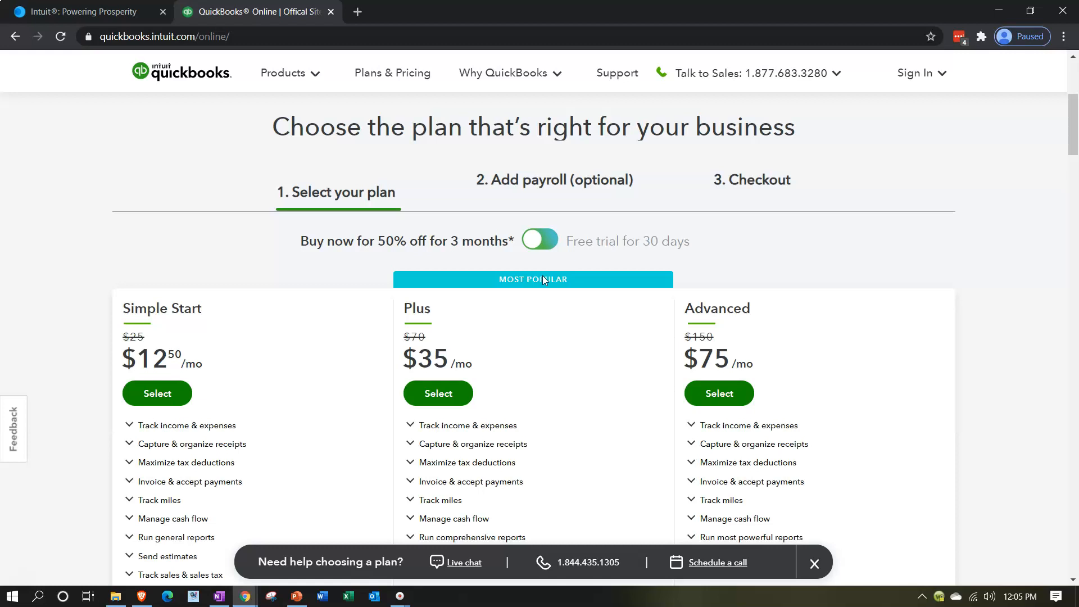
- Switch the plan offers to the 30-day free trial and choose to try the Plus plan
left_click(540, 240)
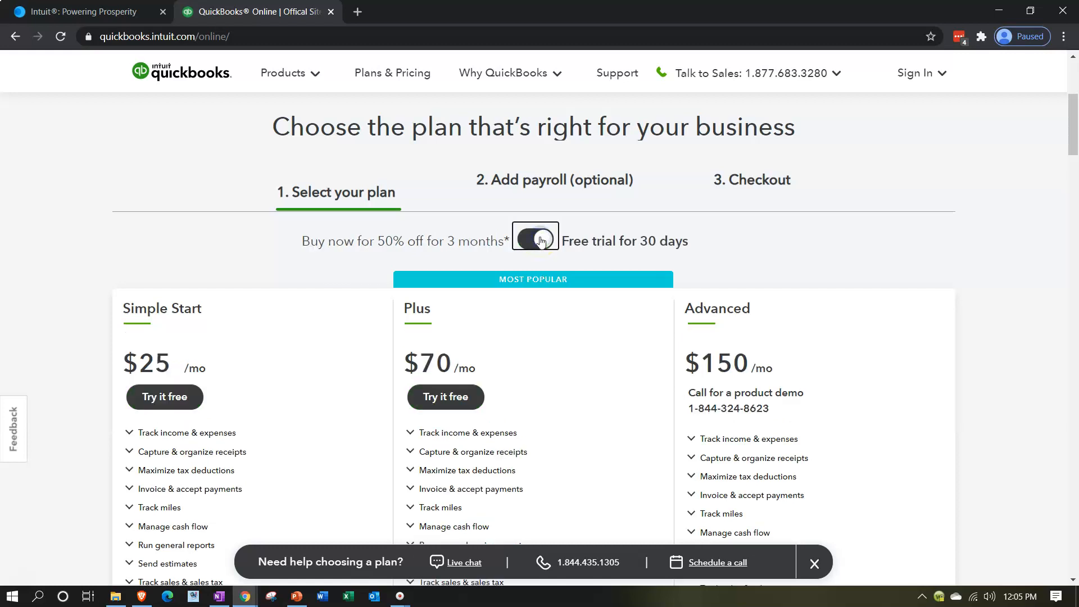
left_click(486, 396)
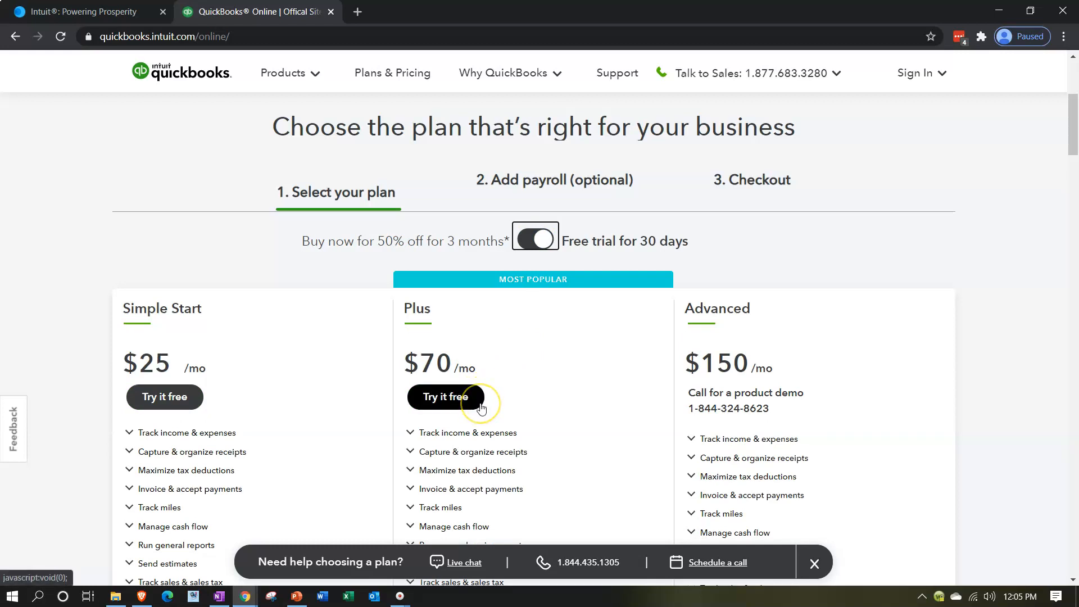
left_click(481, 407)
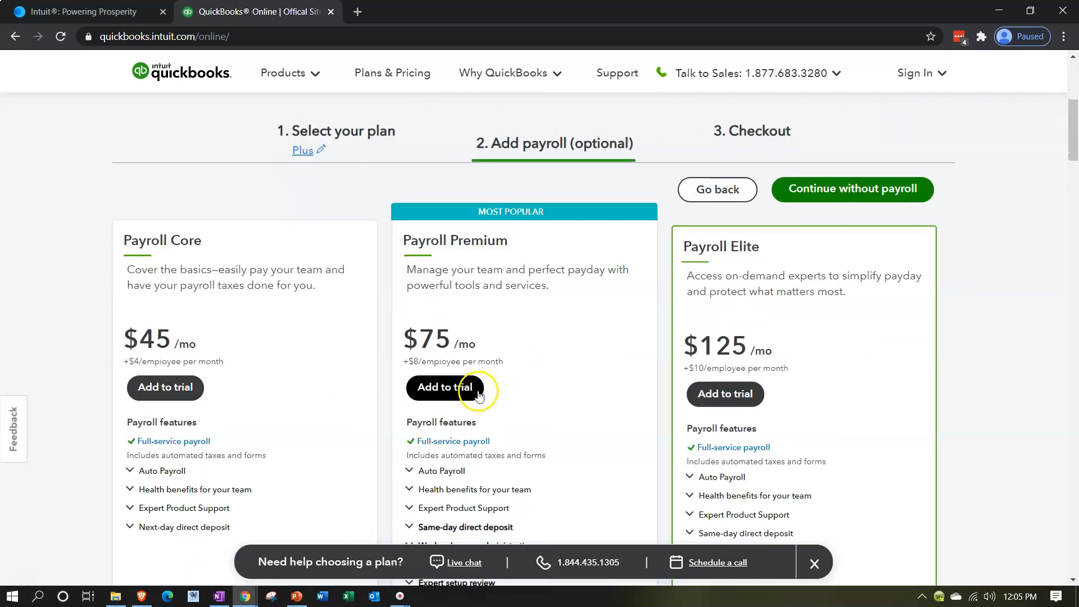
- Add Payroll Premium to the trial and proceed to checkout from the order summary
left_click(474, 387)
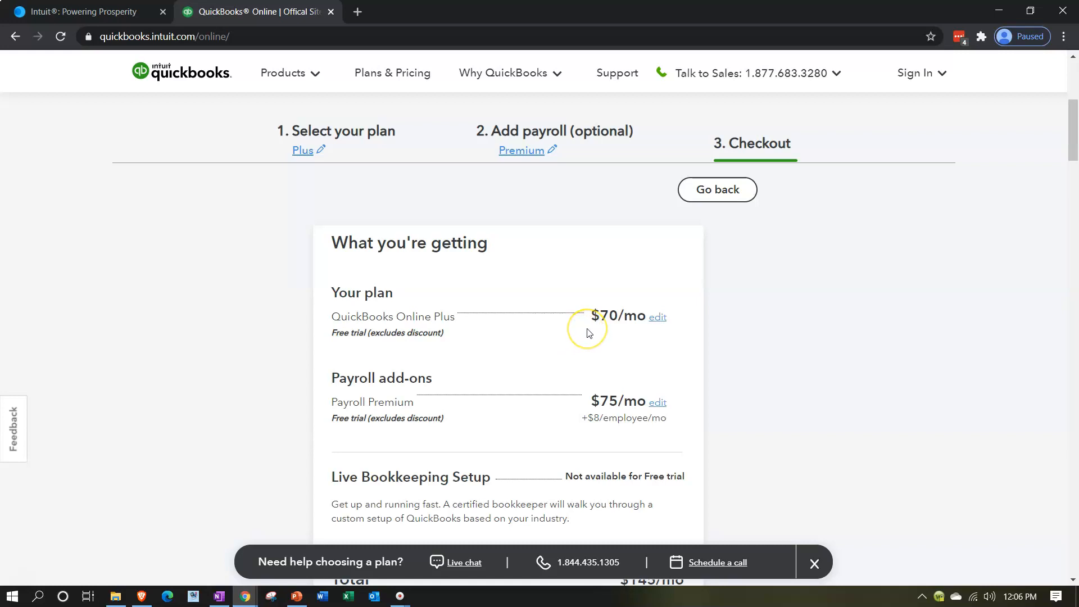
scroll(587, 332, "down", 1)
scroll(587, 333, "down", 1)
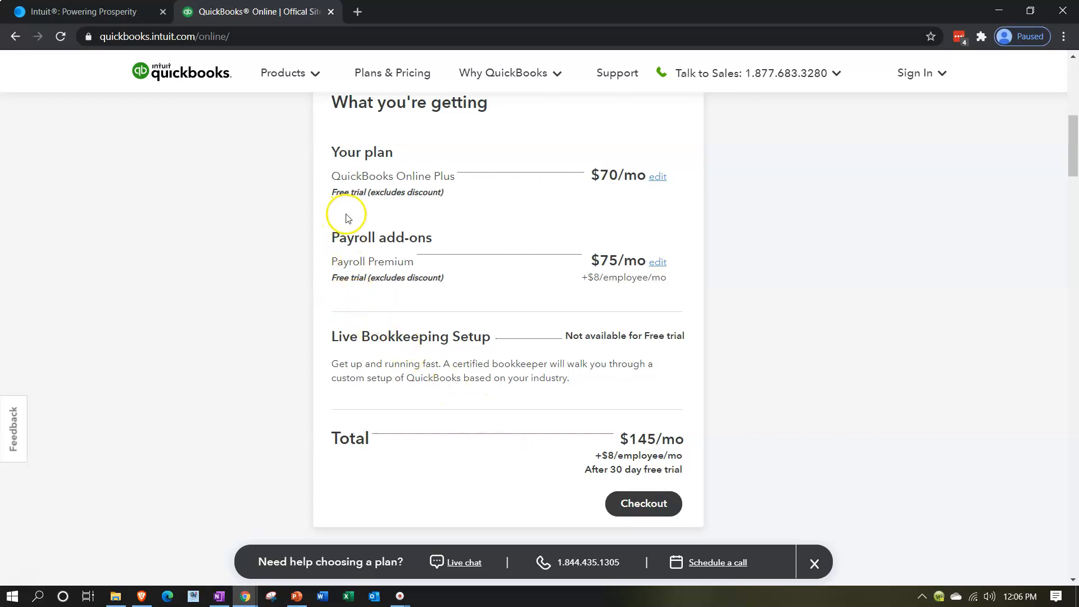
left_click(622, 512)
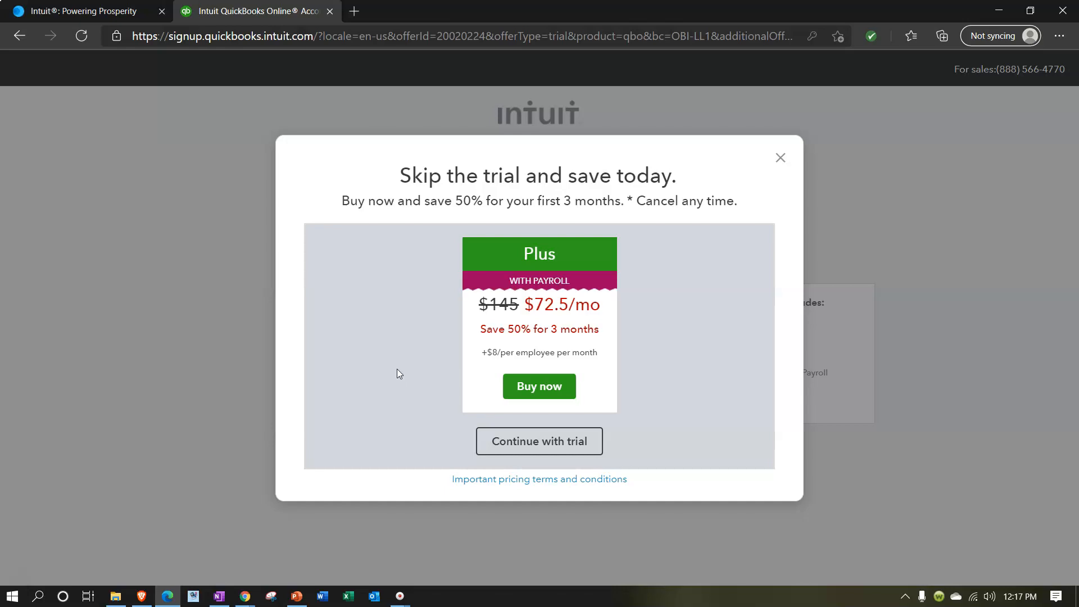
- Pass over the discounted purchase offer and continue with the free trial of Plus with payroll
left_click(521, 393)
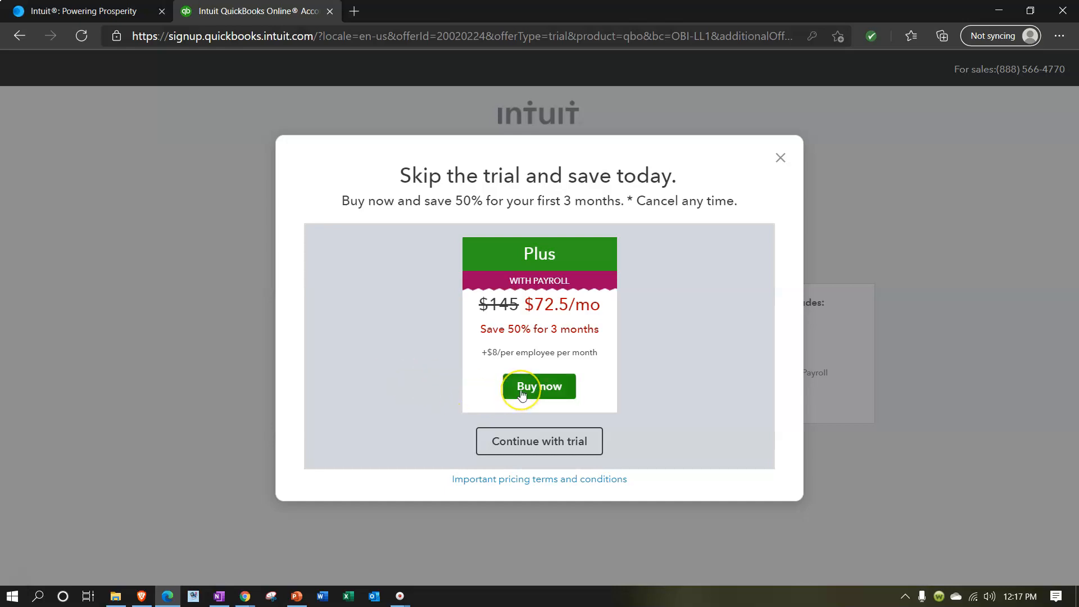
left_click(524, 384)
left_click(542, 454)
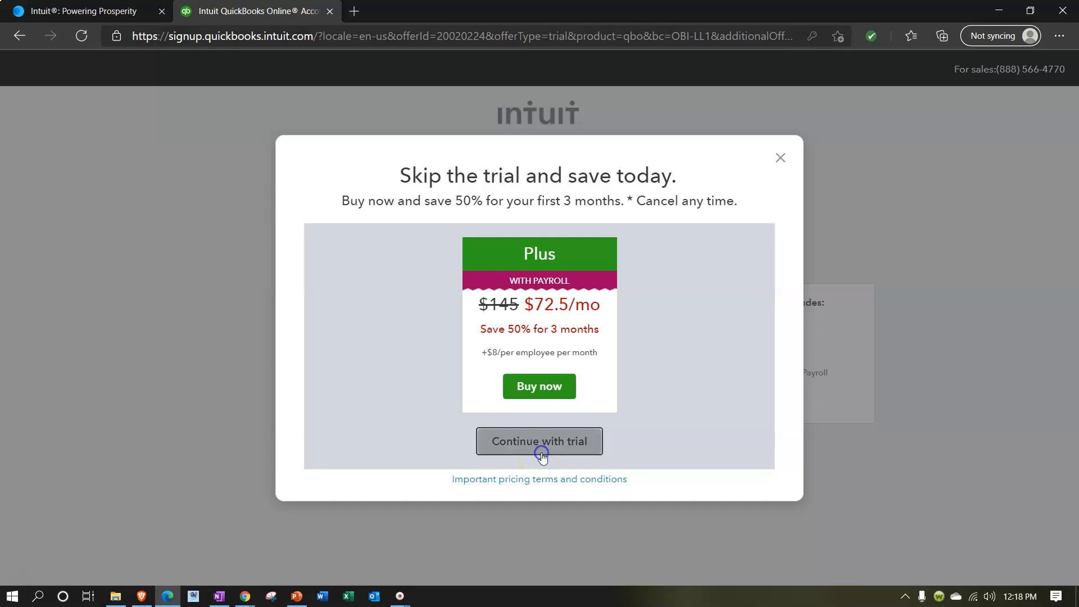
left_click(543, 448)
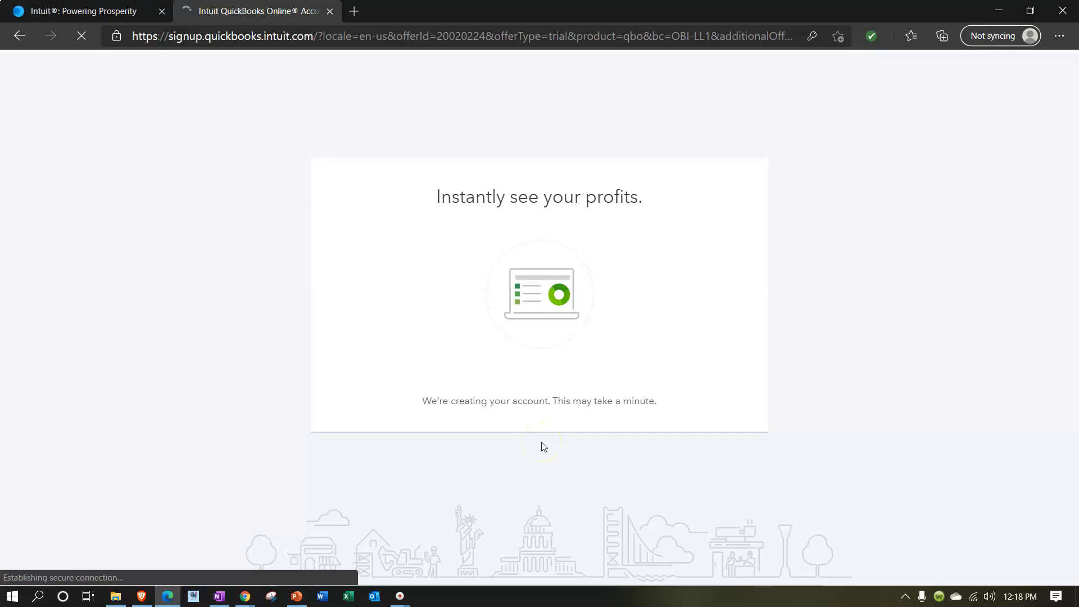
left_click(482, 430)
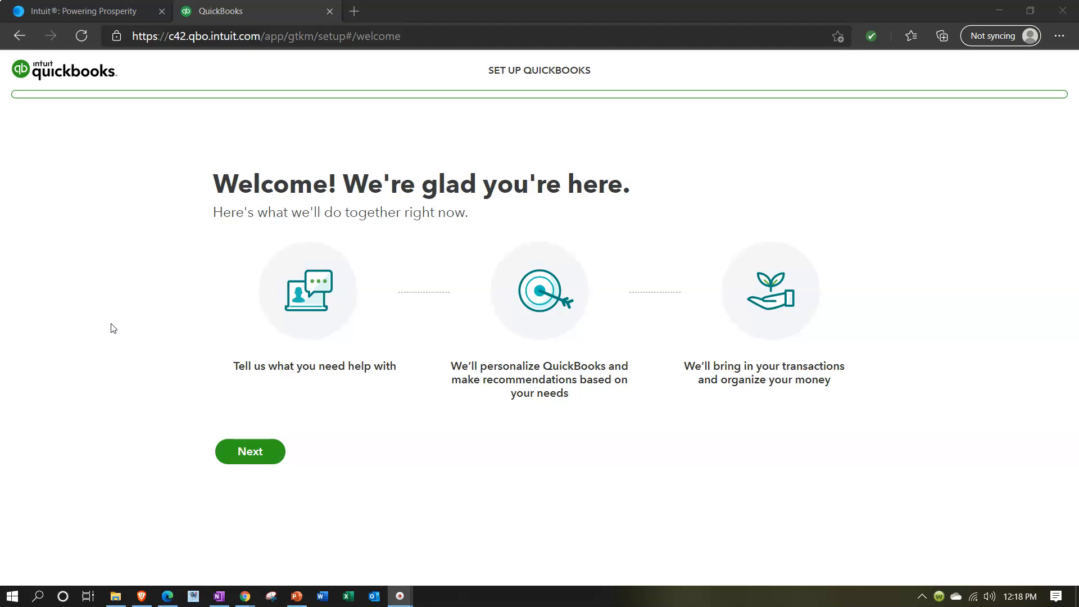
- Begin the QuickBooks setup and submit "Personal & Business File" as the legal business name
left_click(130, 328)
left_click(253, 450)
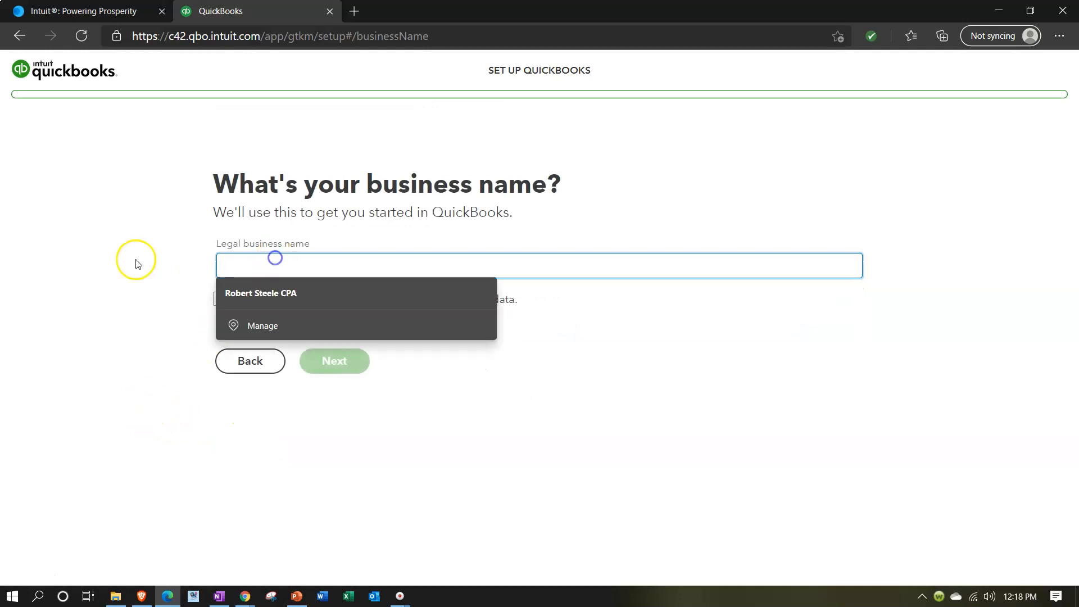
type("Per")
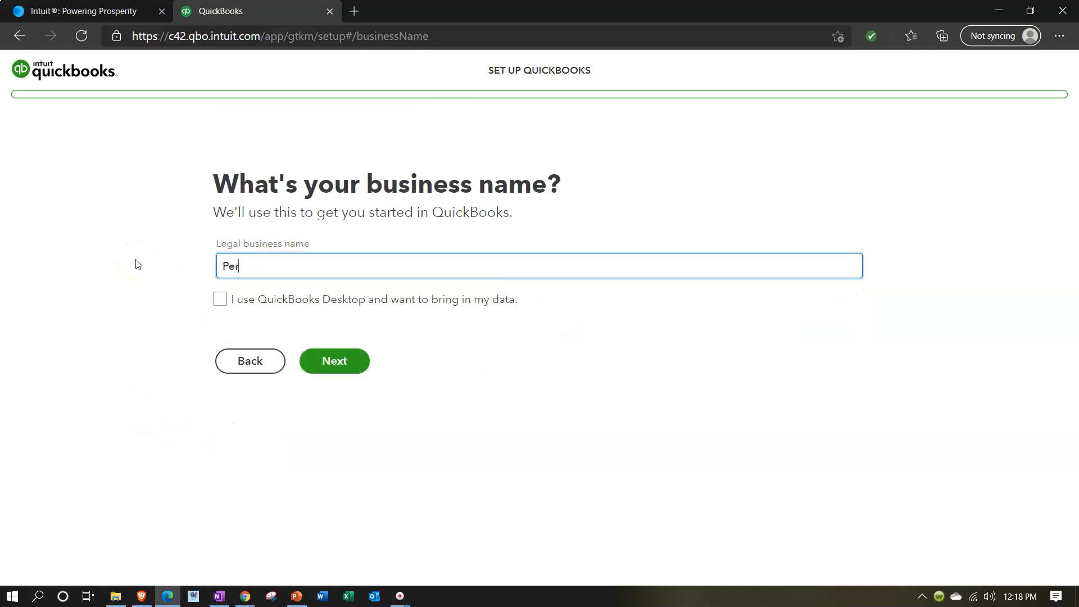
type("soanl & Business File")
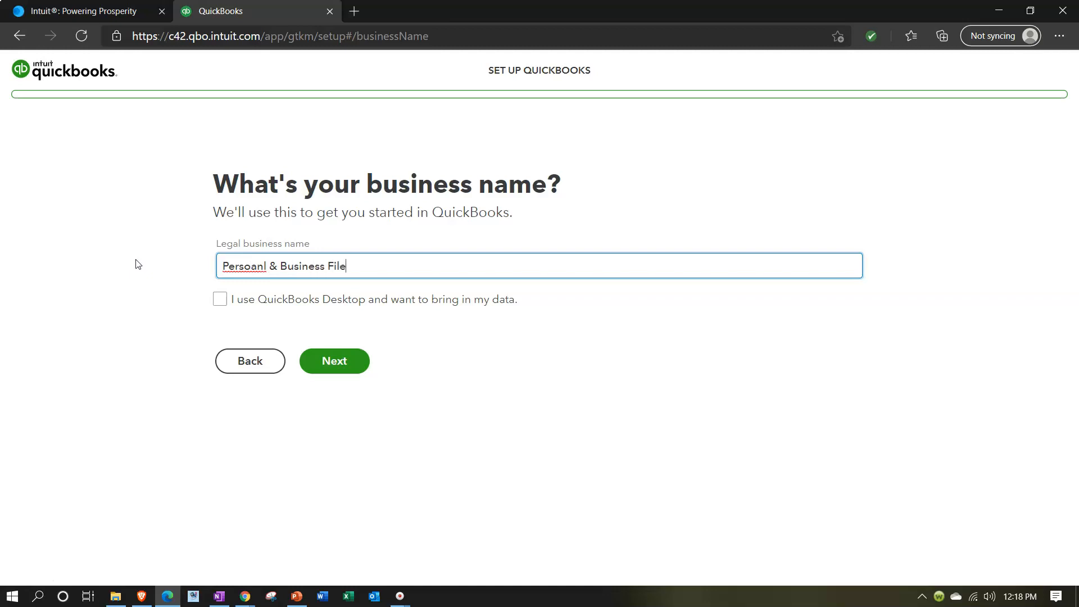
right_click(258, 267)
left_click(259, 269)
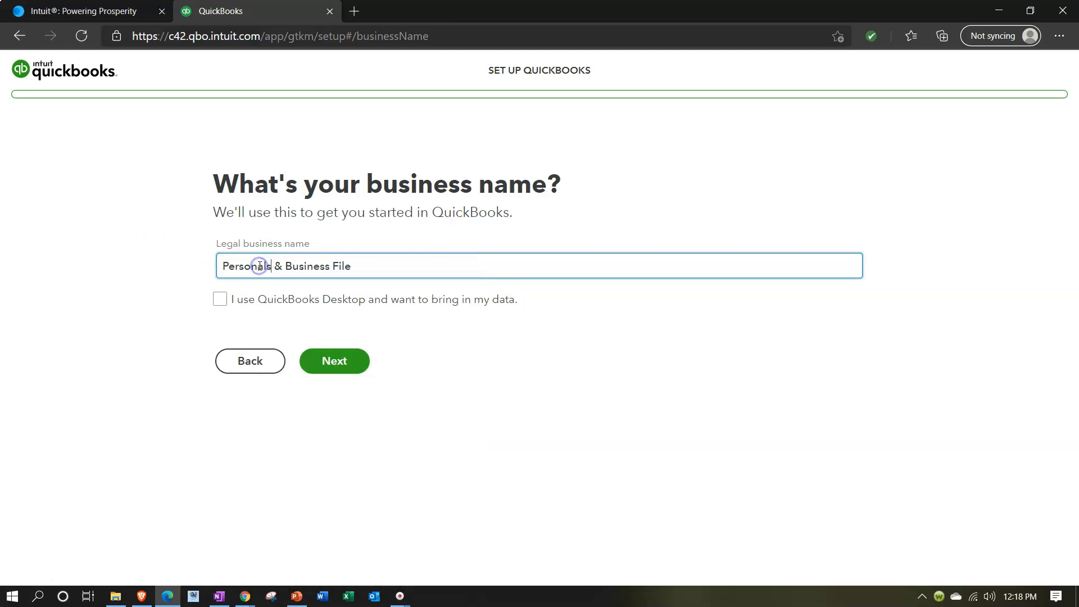
key("BackSpace")
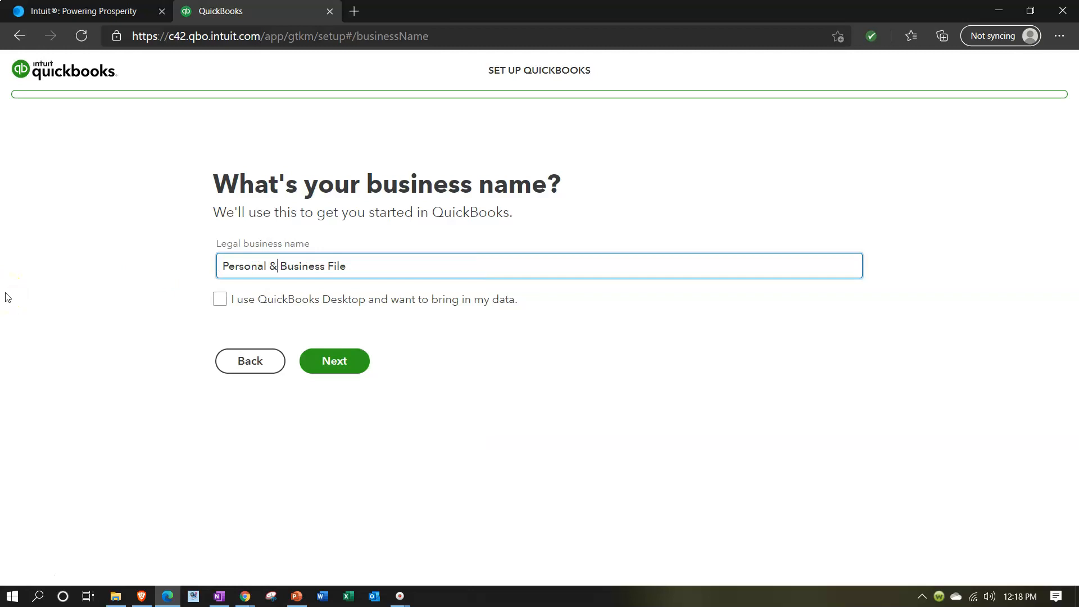
left_click(425, 264)
left_click(356, 362)
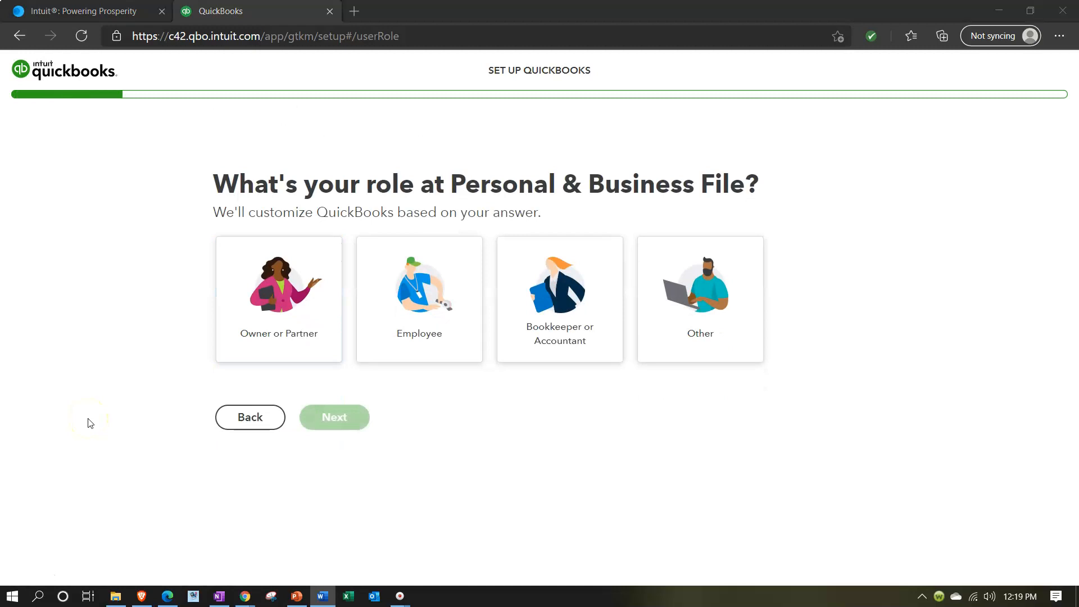
- Set the business role to Owner or Partner and answer "No, I do it all myself" for help with the books
left_click(240, 315)
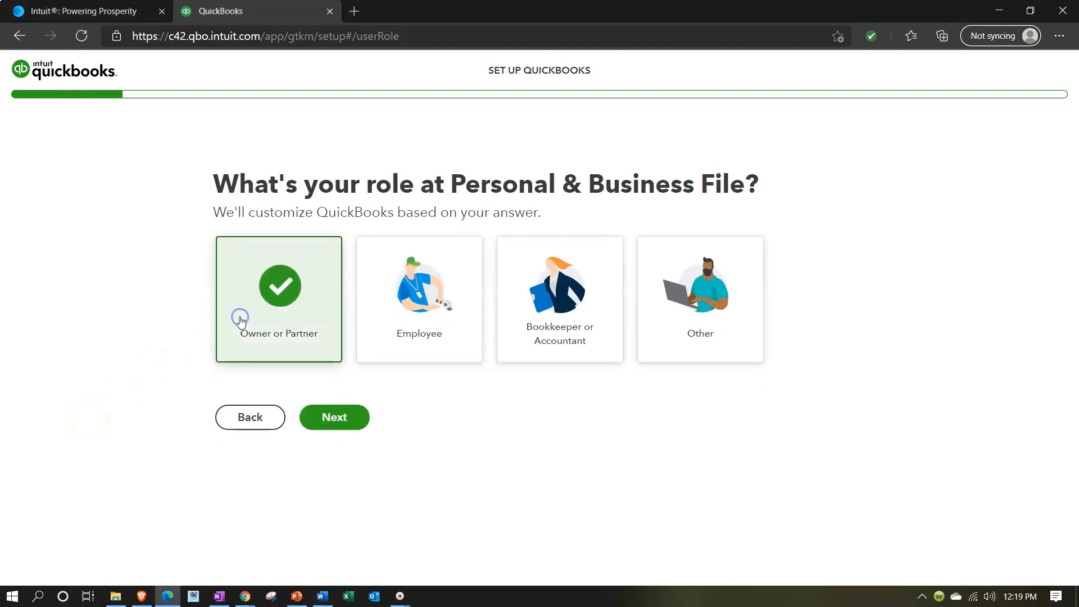
left_click(321, 420)
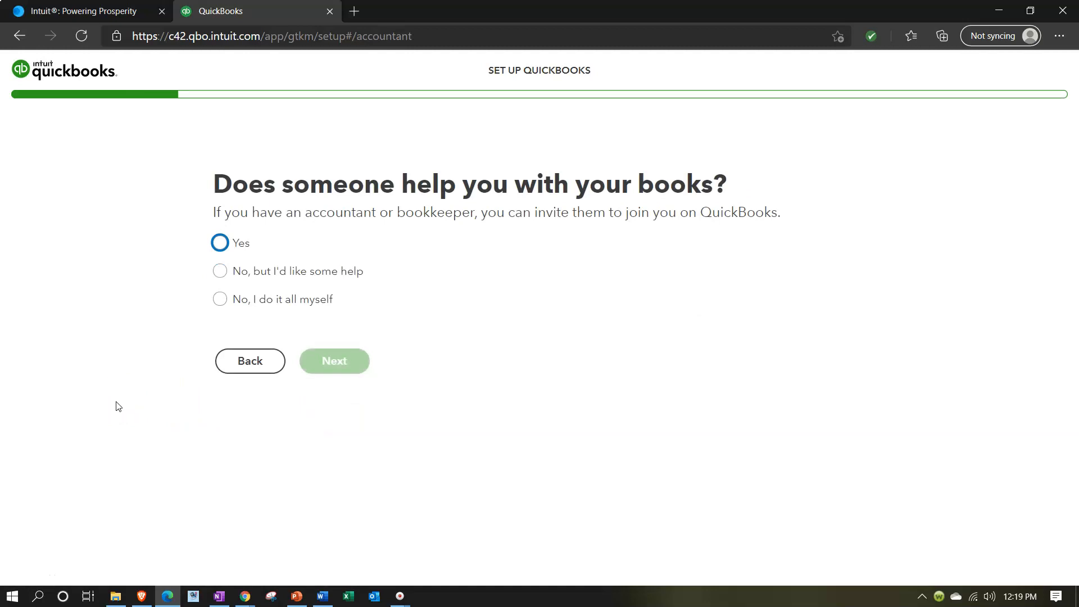
left_click(221, 299)
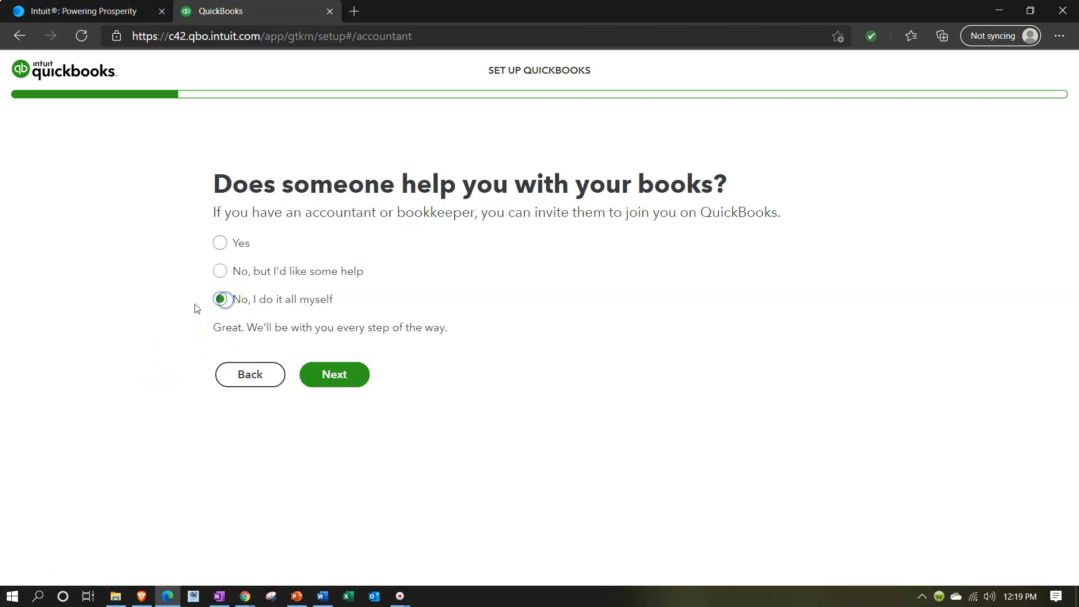
left_click(333, 379)
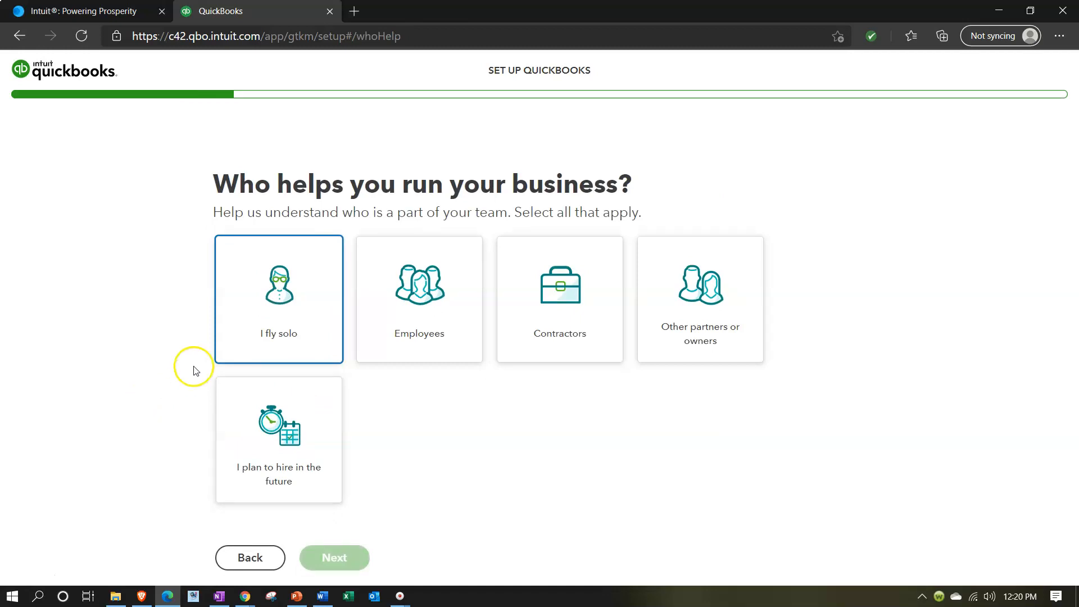
- Select I fly solo, Employees, Contractors, Other partners or owners, and I plan to hire in the future as the business's team, and continue
left_click(242, 318)
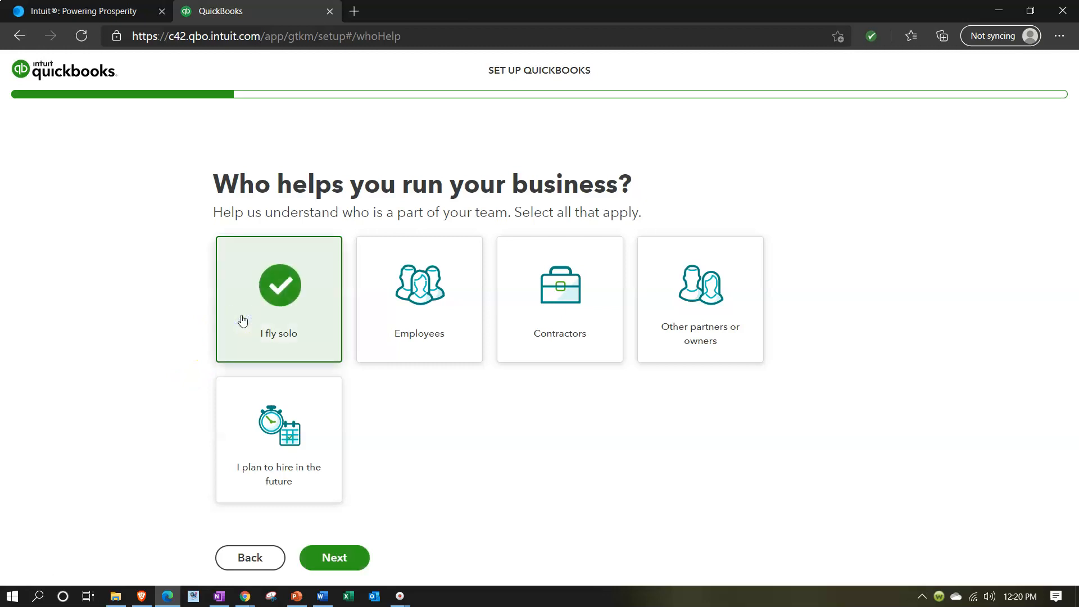
left_click(384, 331)
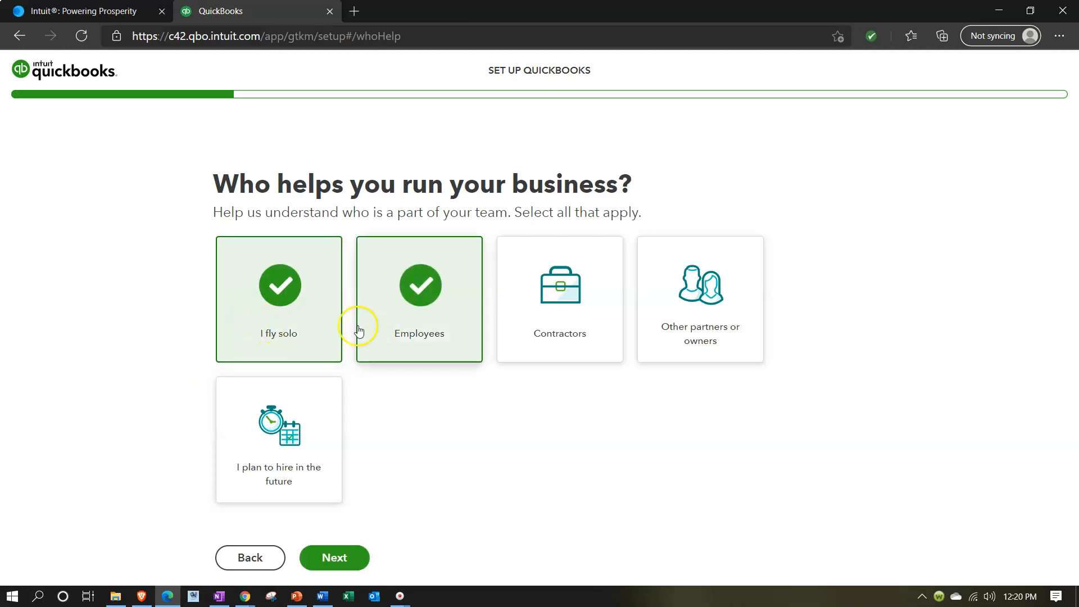
left_click(392, 325)
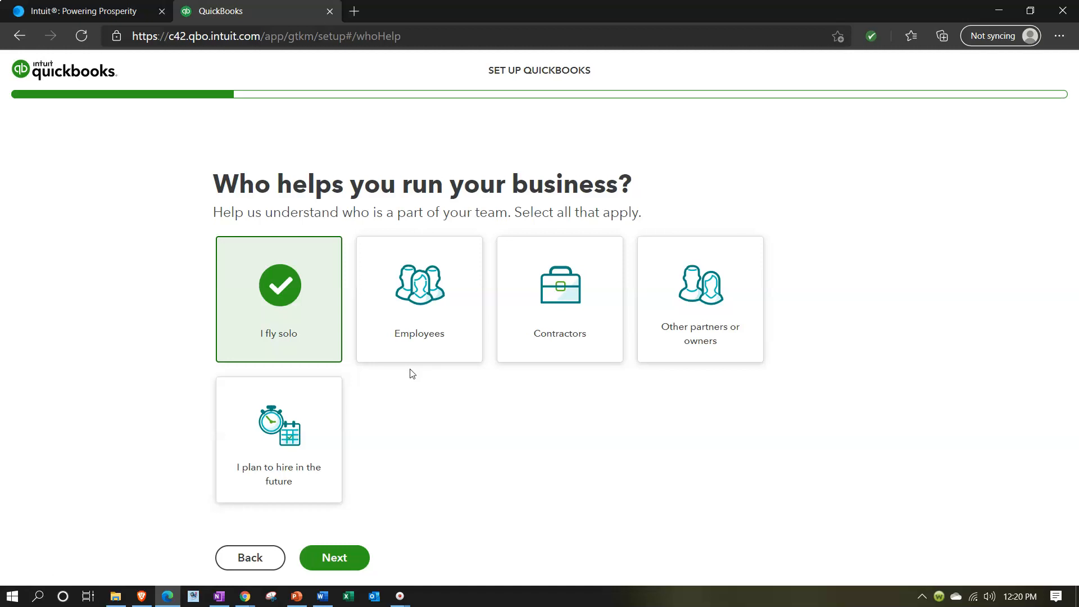
left_click(410, 345)
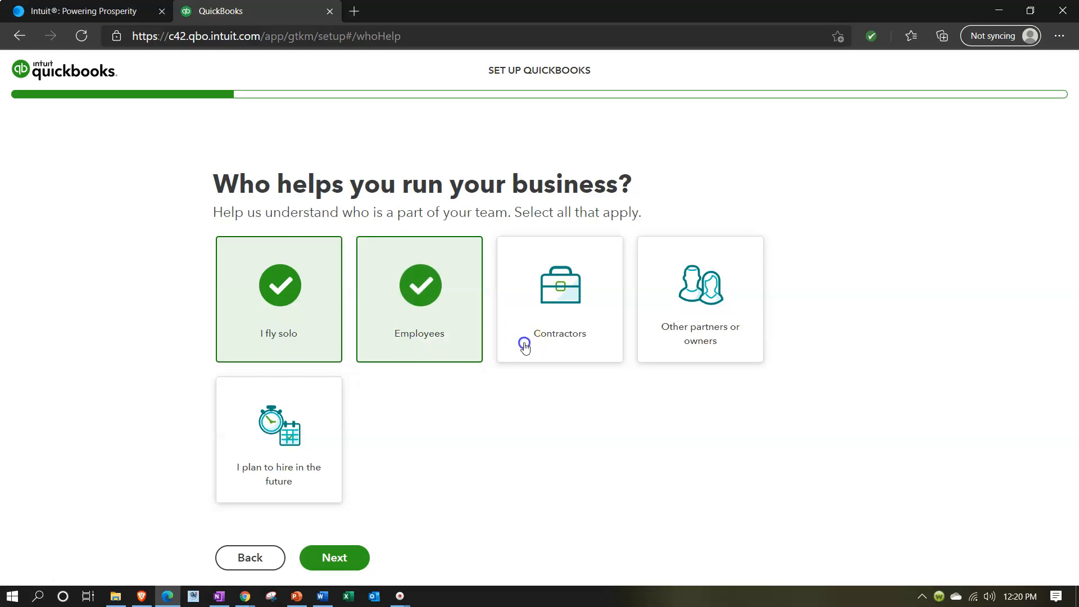
left_click(524, 346)
left_click(673, 344)
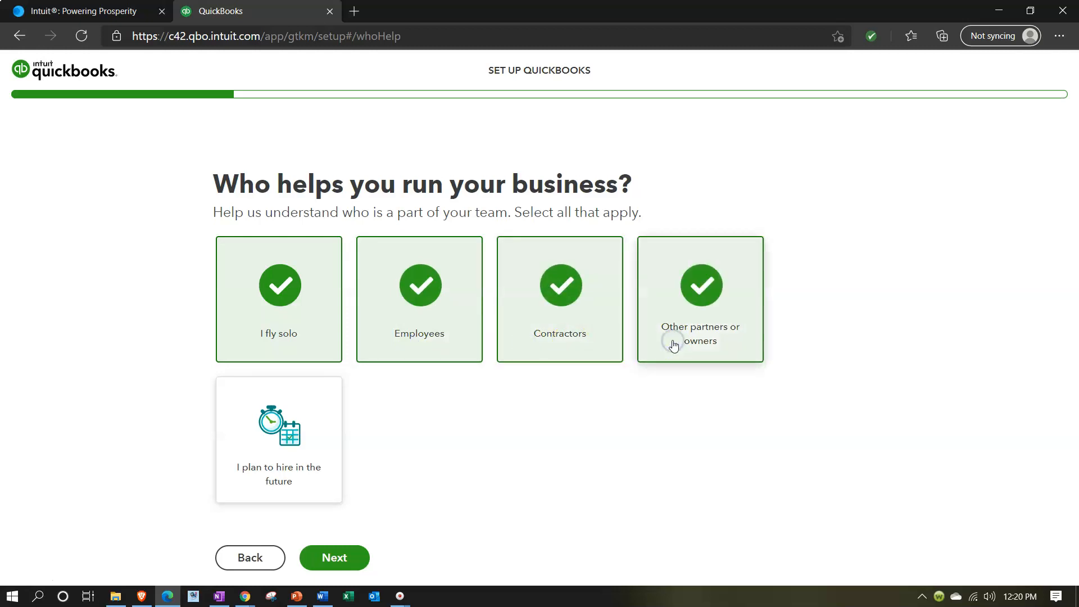
left_click(248, 444)
left_click(327, 556)
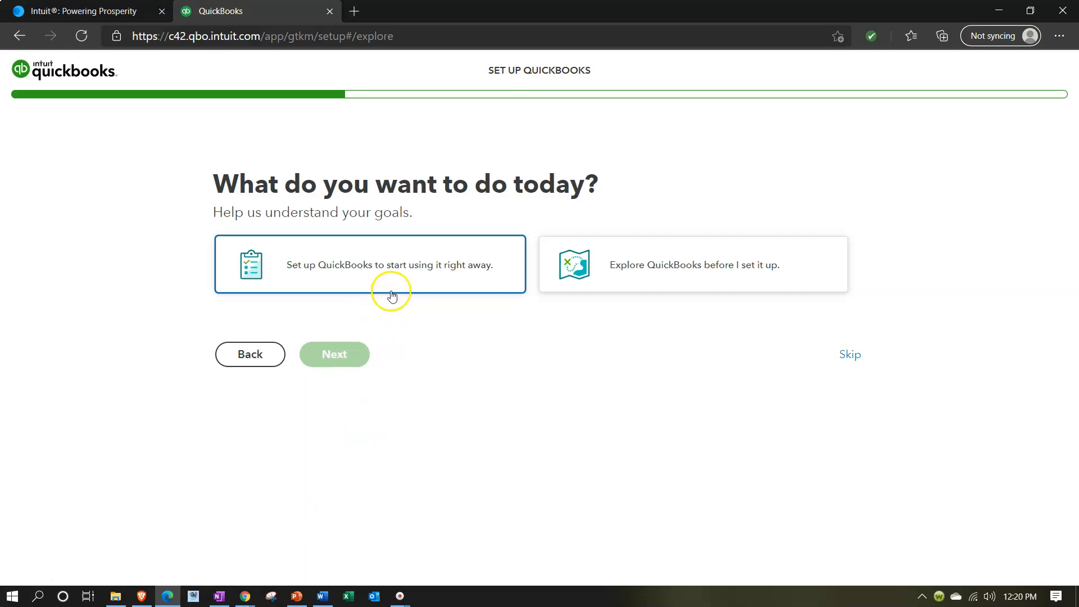
- Choose to set up QuickBooks and start using it right away, and skip linking bank accounts for now
left_click(658, 283)
left_click(433, 285)
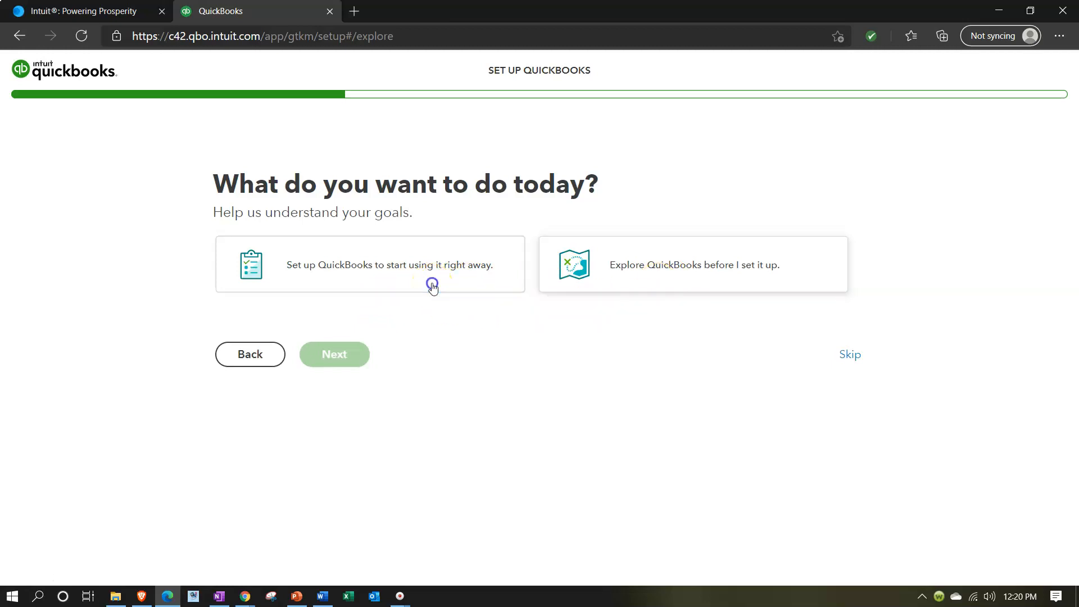
left_click(334, 376)
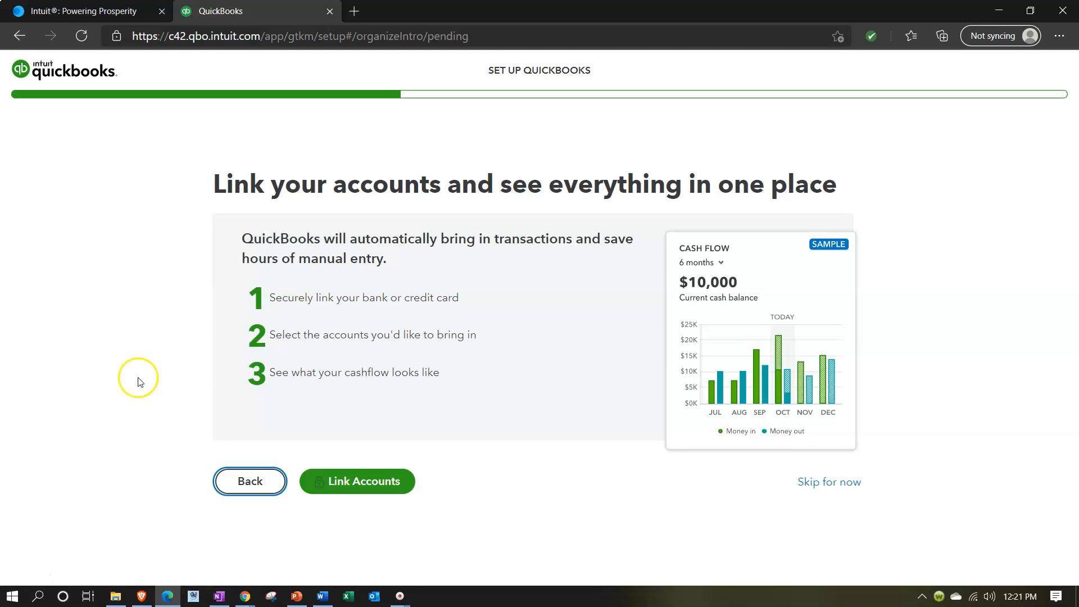
left_click(808, 490)
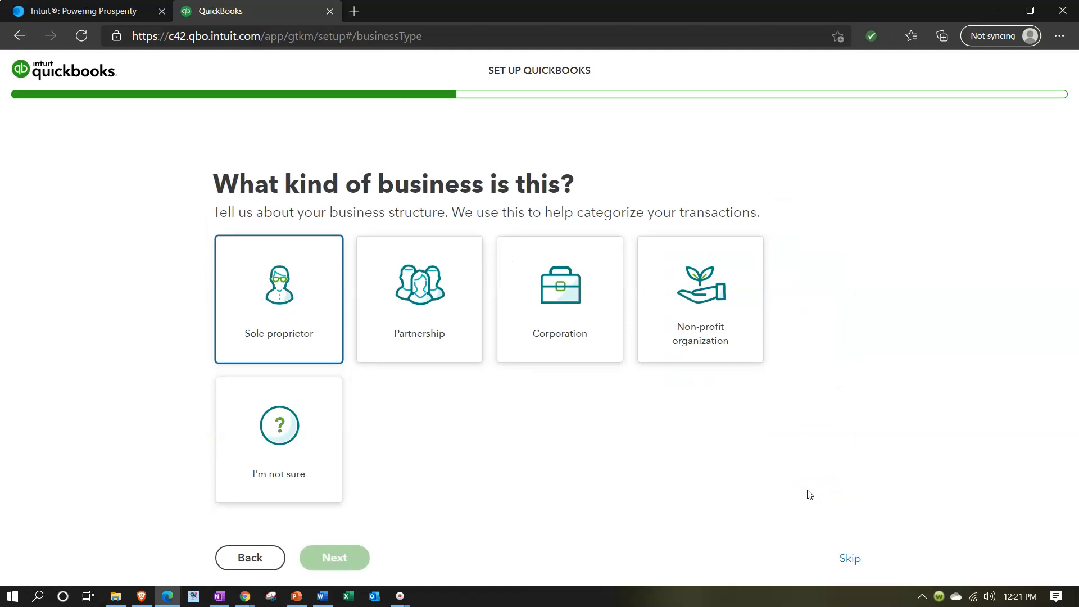
- Set the kind of business to Sole proprietor and the way it makes money to "I sell products"
left_click(294, 344)
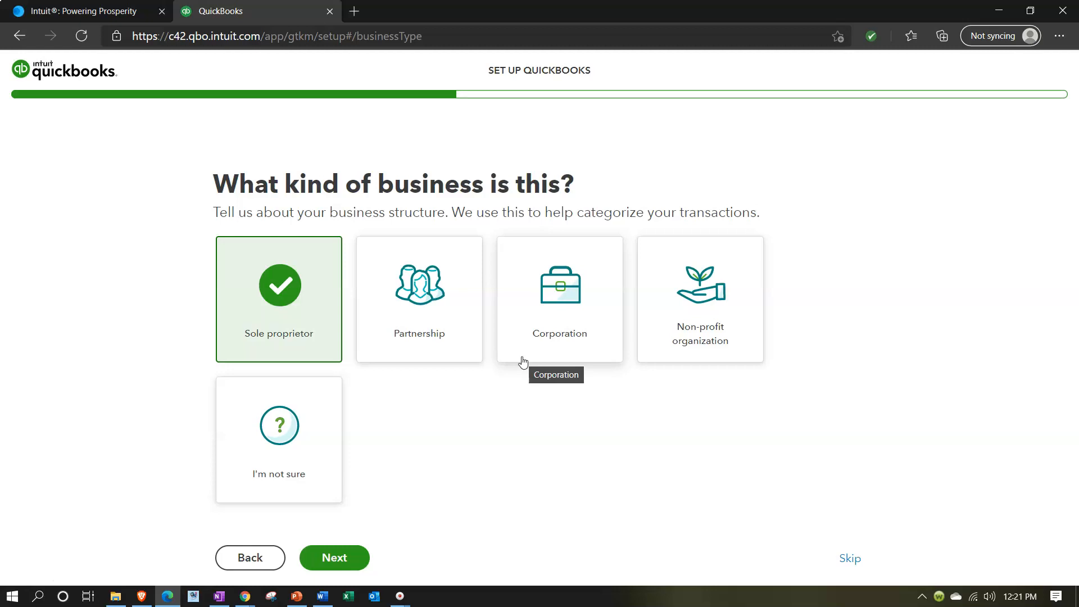
left_click(347, 557)
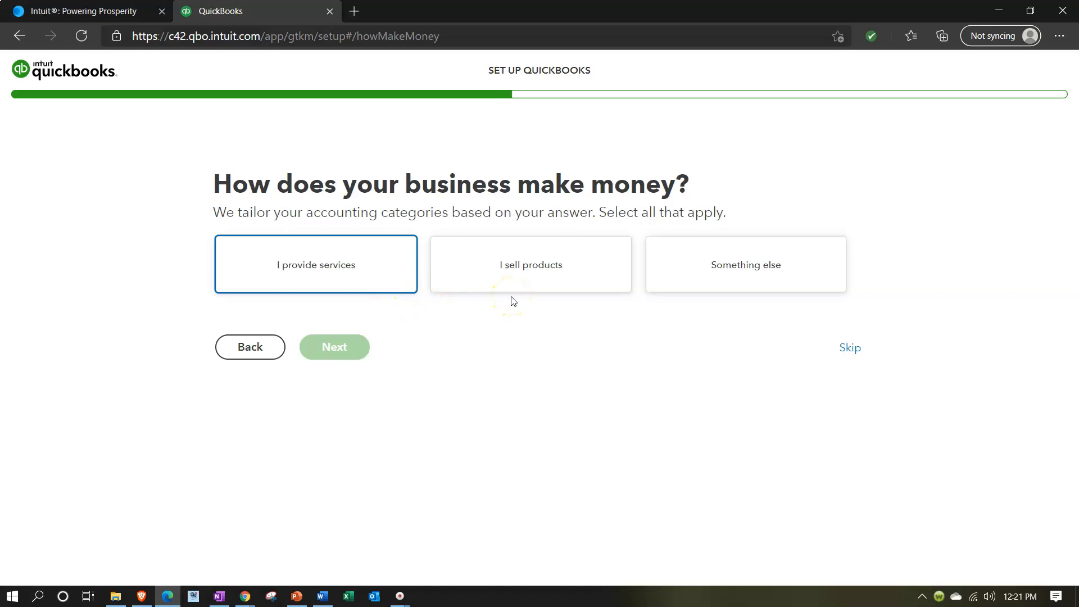
left_click(520, 281)
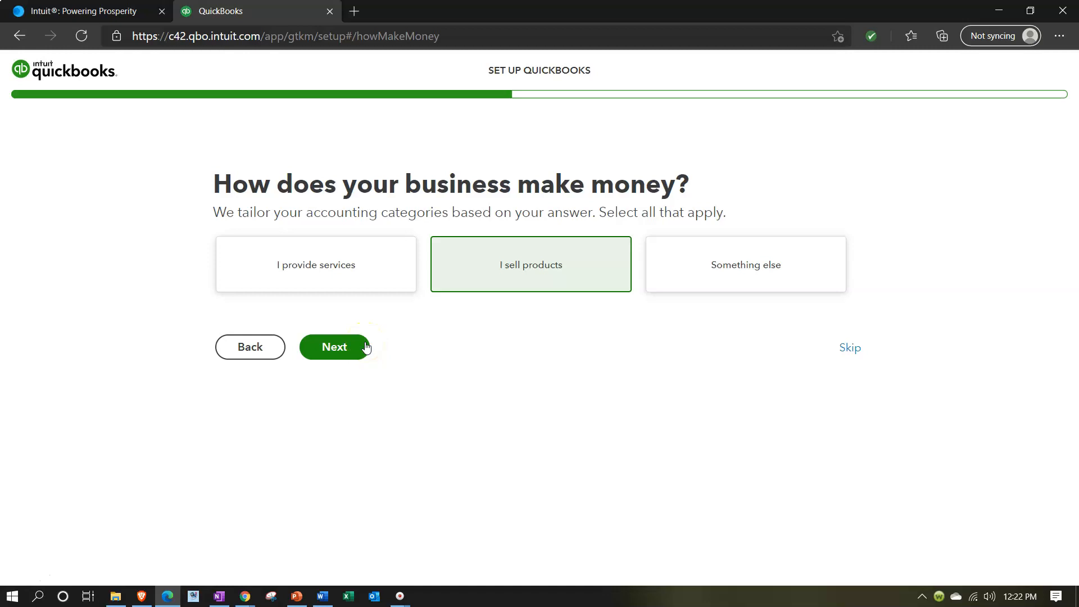
left_click(213, 368)
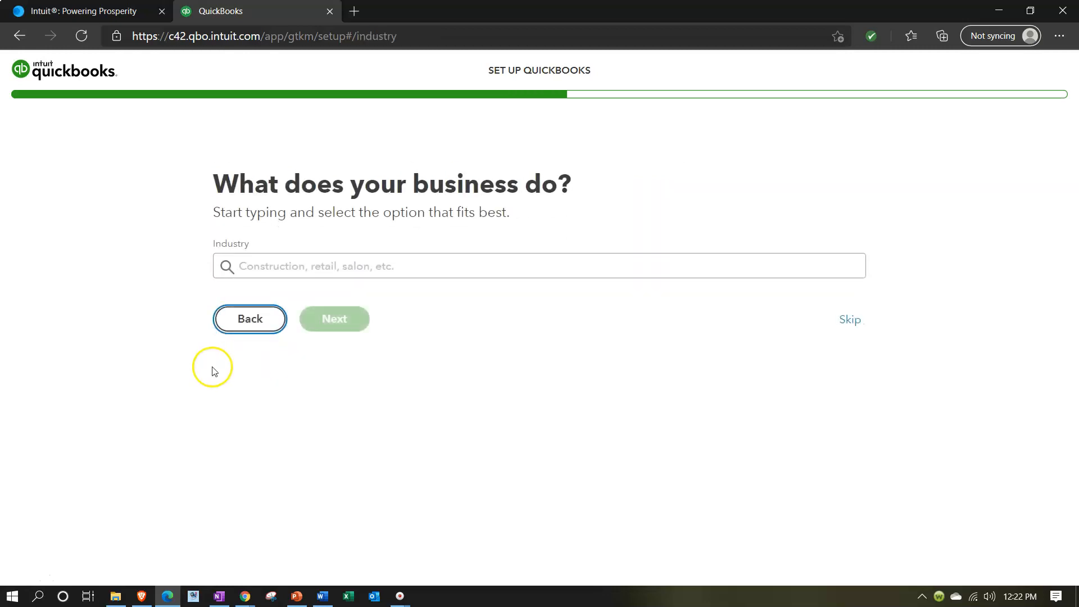
- Find the industry with "general retail", submit "All other miscellaneous store retailers (except tobacco stores)", and skip the question about what to set up next
left_click(283, 268)
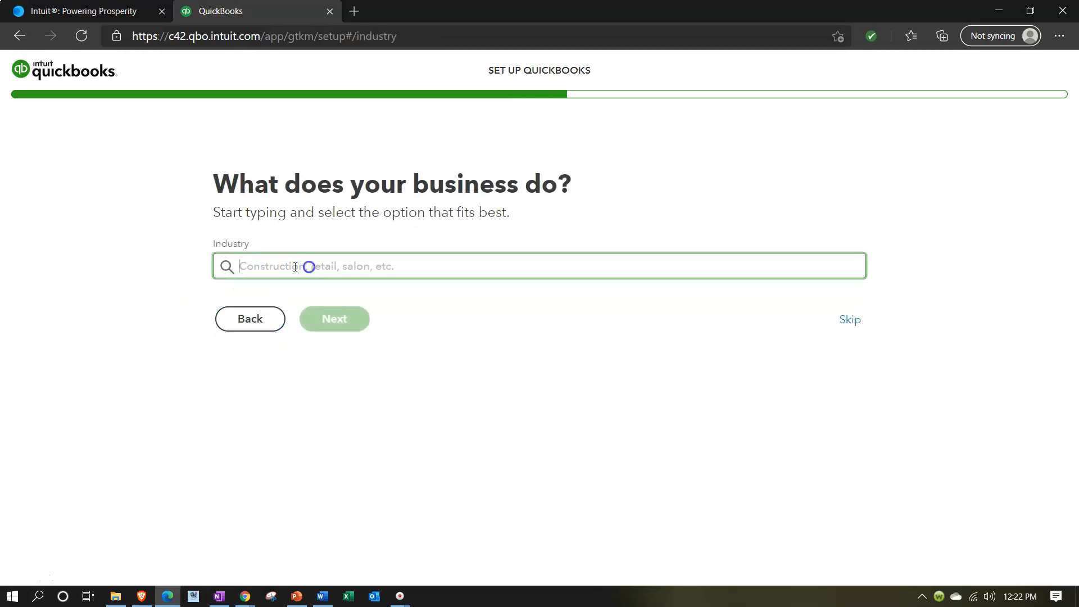
type("general retail")
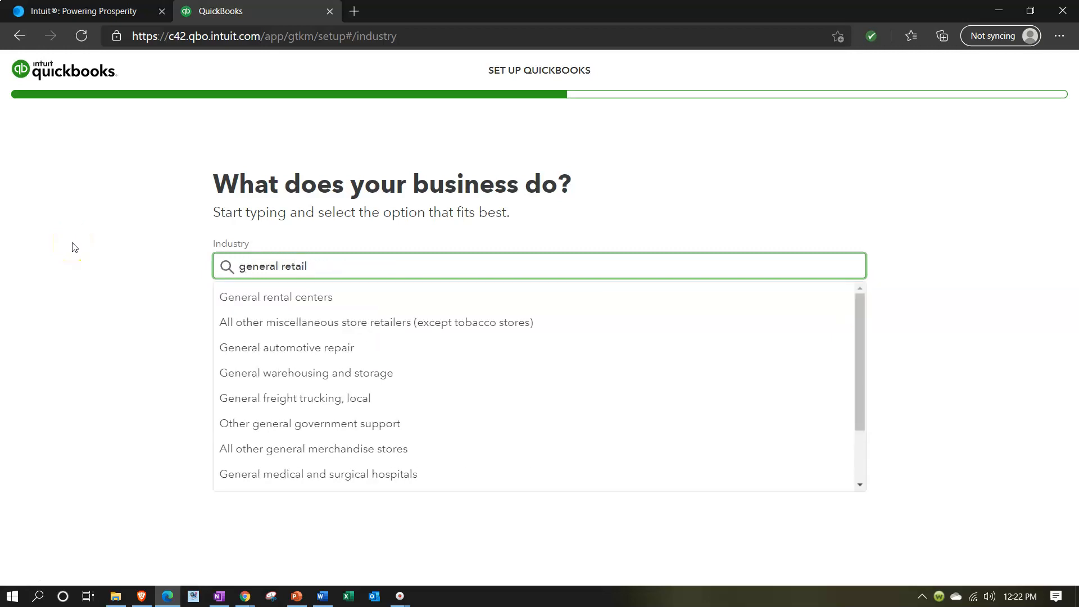
key("Down")
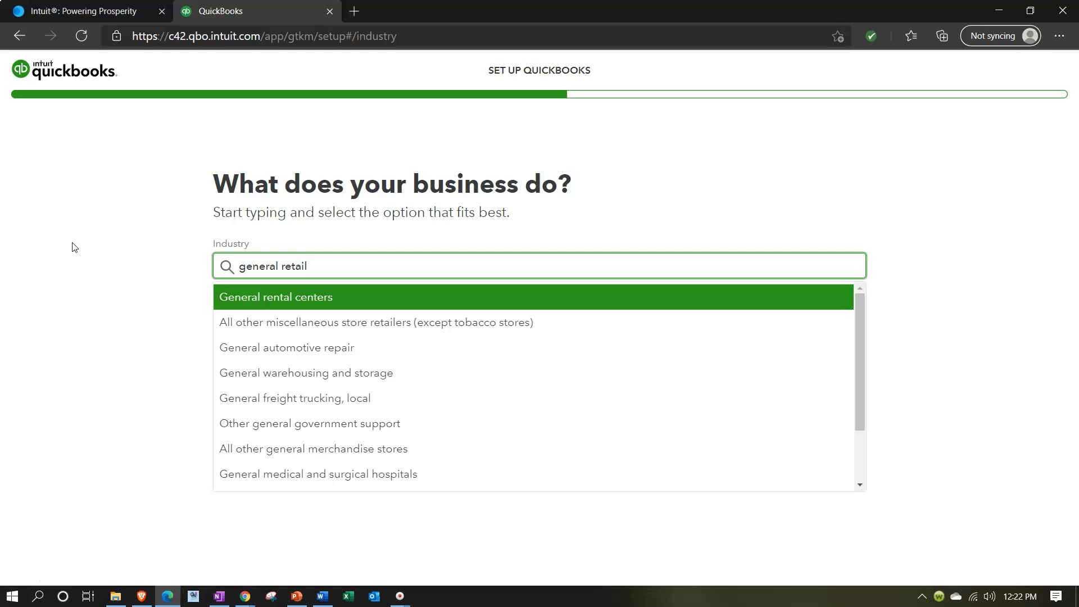
key("Down")
key("Down")
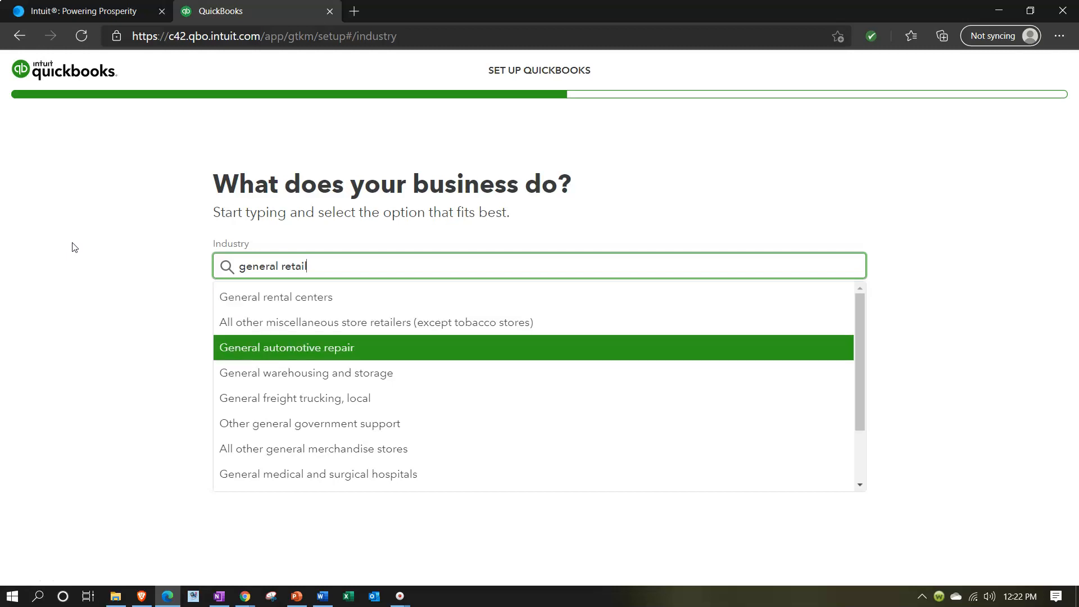
key("Up")
key("Return")
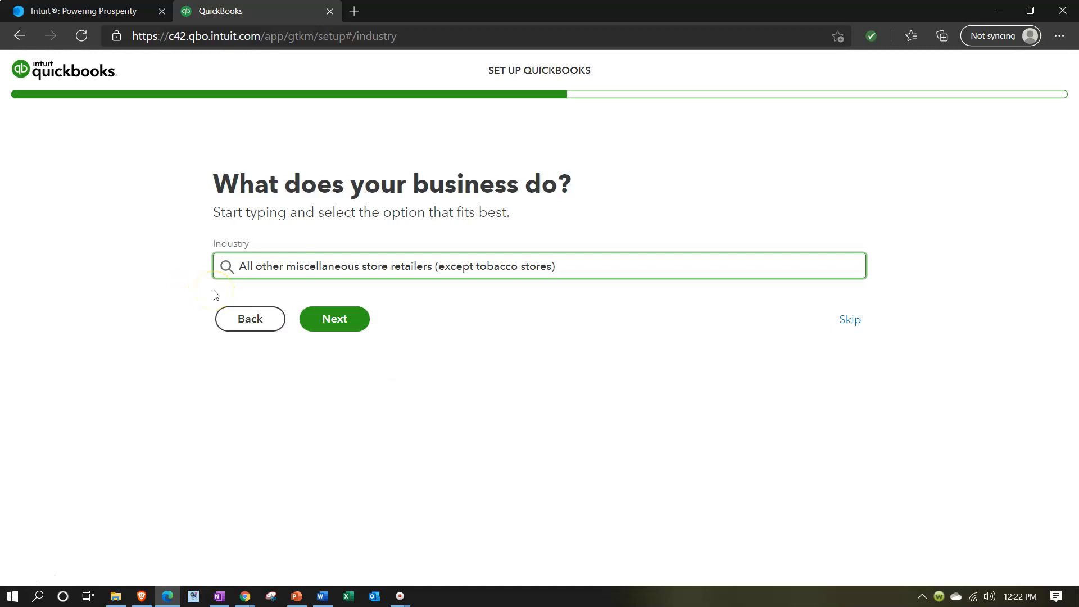
left_click(183, 298)
left_click(334, 328)
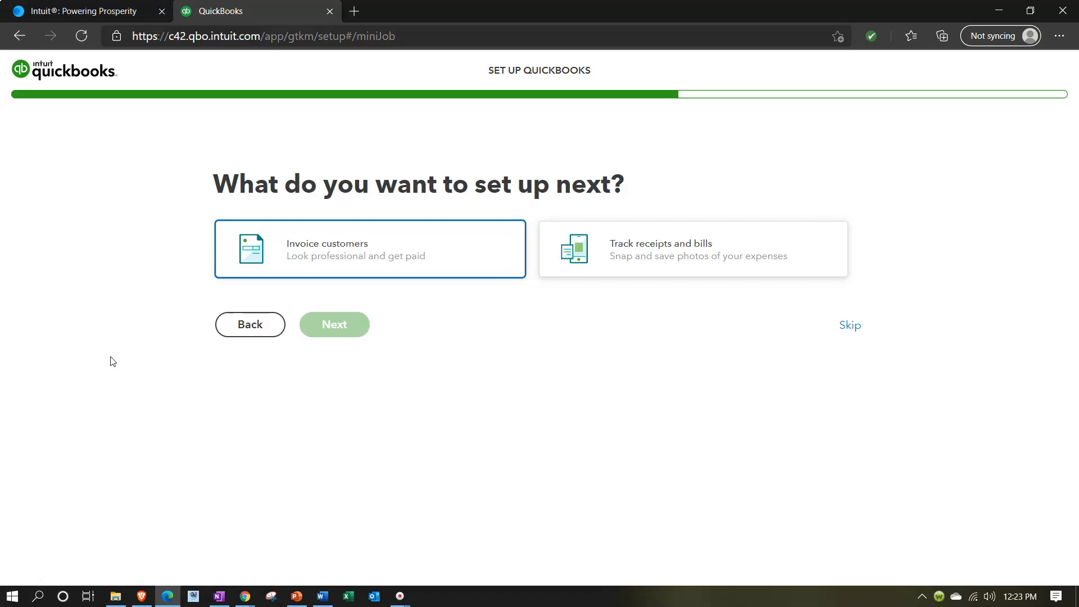
left_click(848, 325)
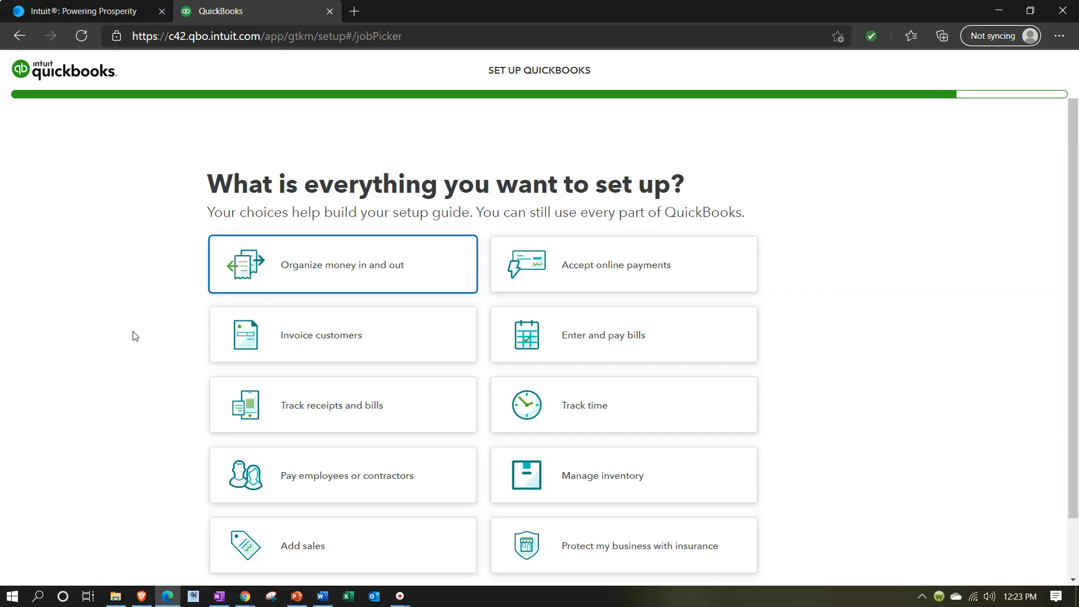
- Select Organize money in and out, Invoice customers, Track receipts and bills, Pay employees or contractors, and Add sales for the setup guide
scroll(135, 336, "down", 2)
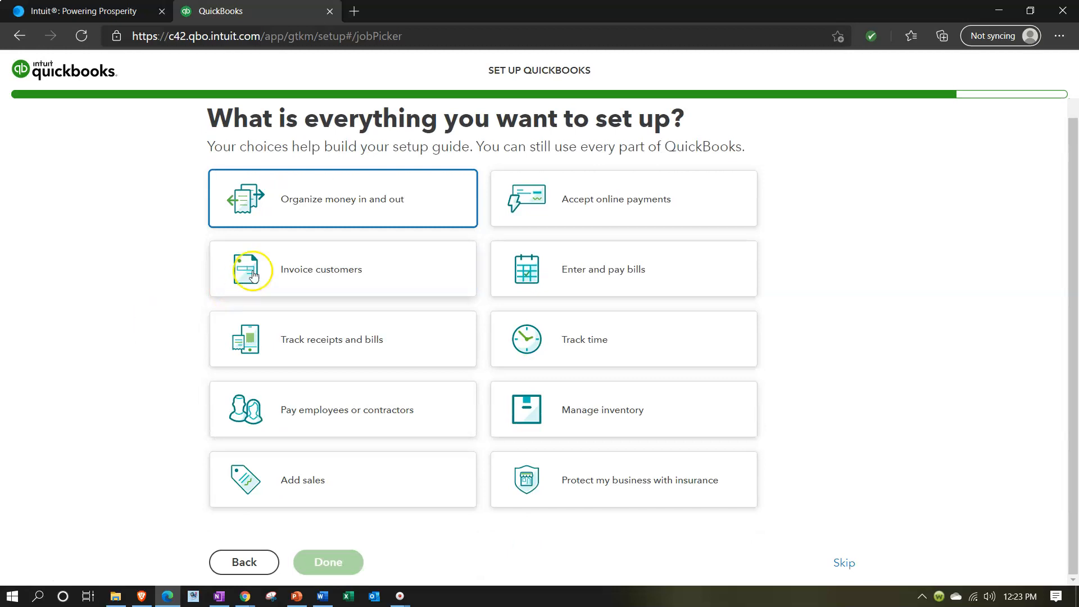
left_click(309, 200)
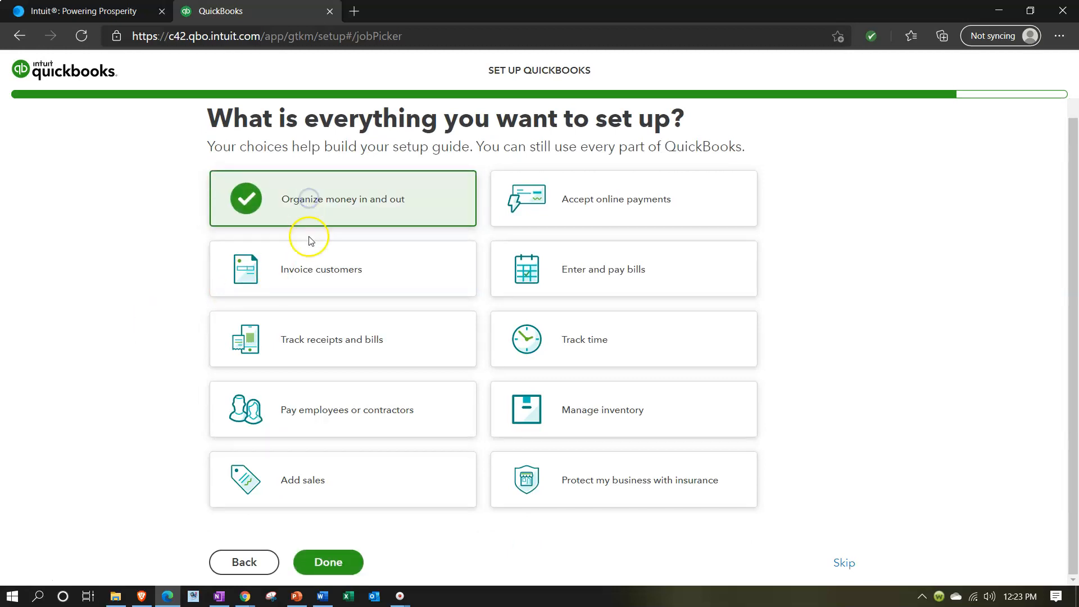
left_click(309, 270)
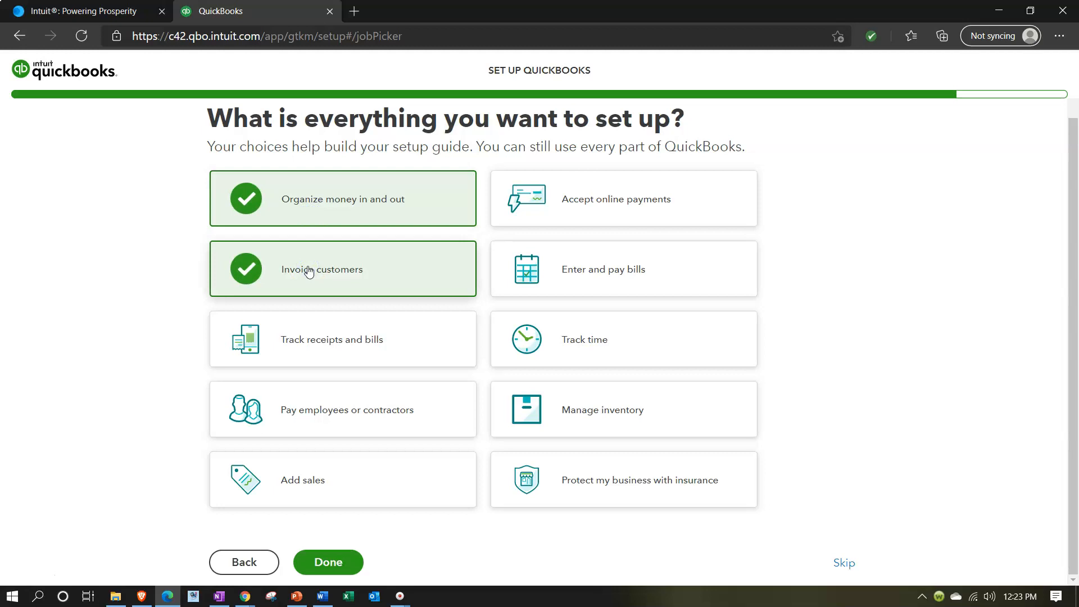
left_click(304, 338)
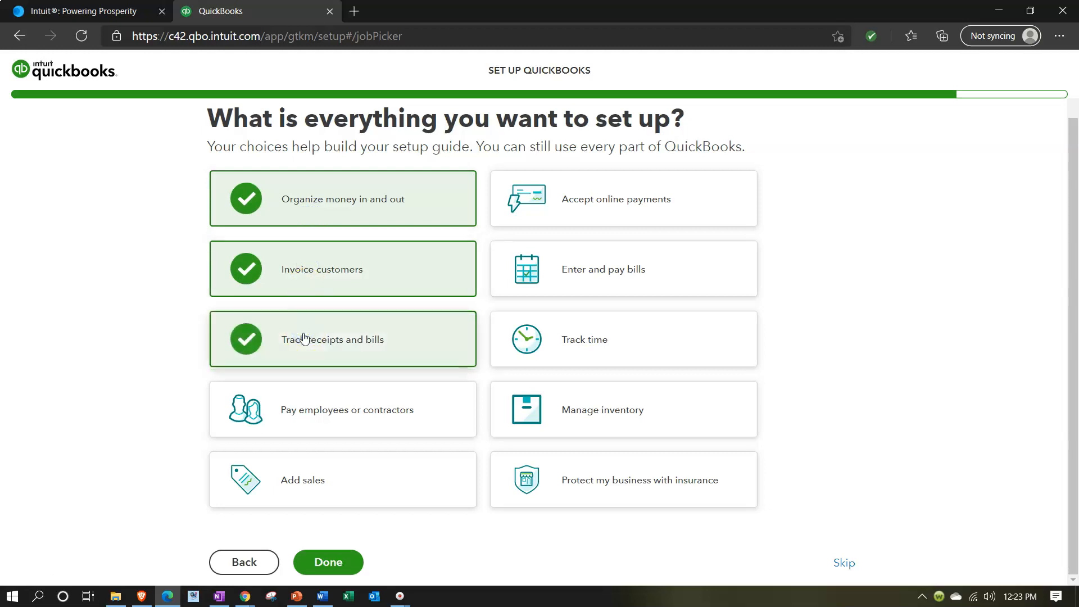
left_click(305, 412)
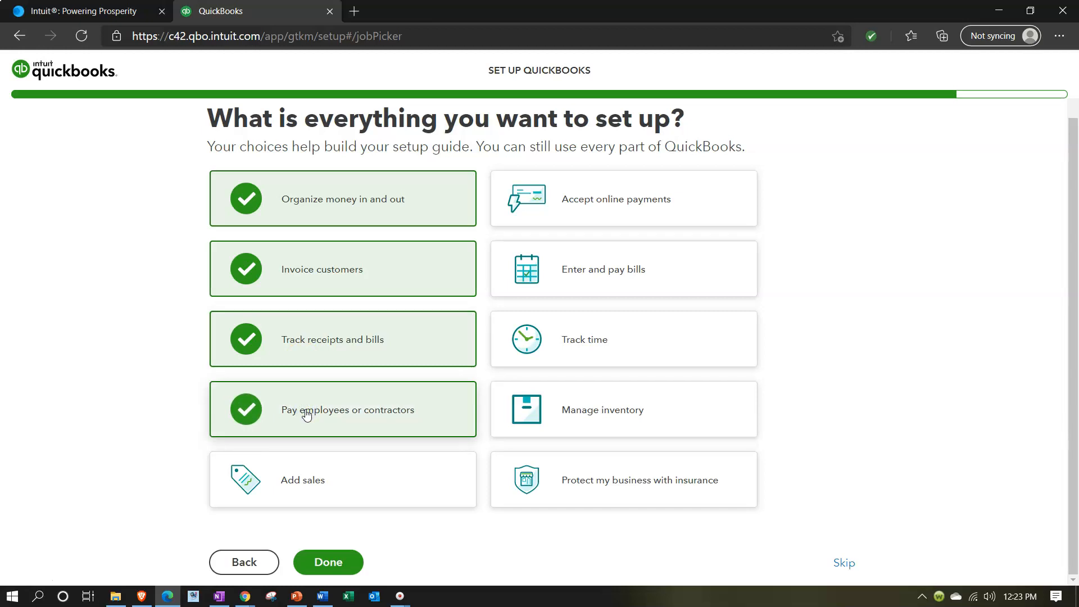
left_click(337, 483)
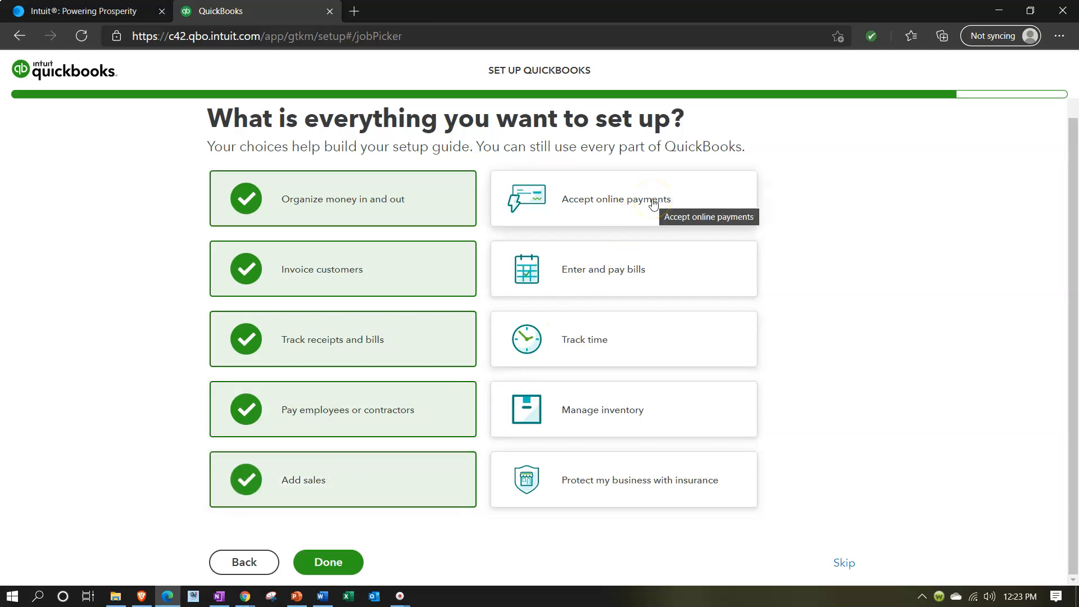
- Add Accept online payments, Enter and pay bills, and Manage inventory to the setup choices, and finish the setup
left_click(690, 204)
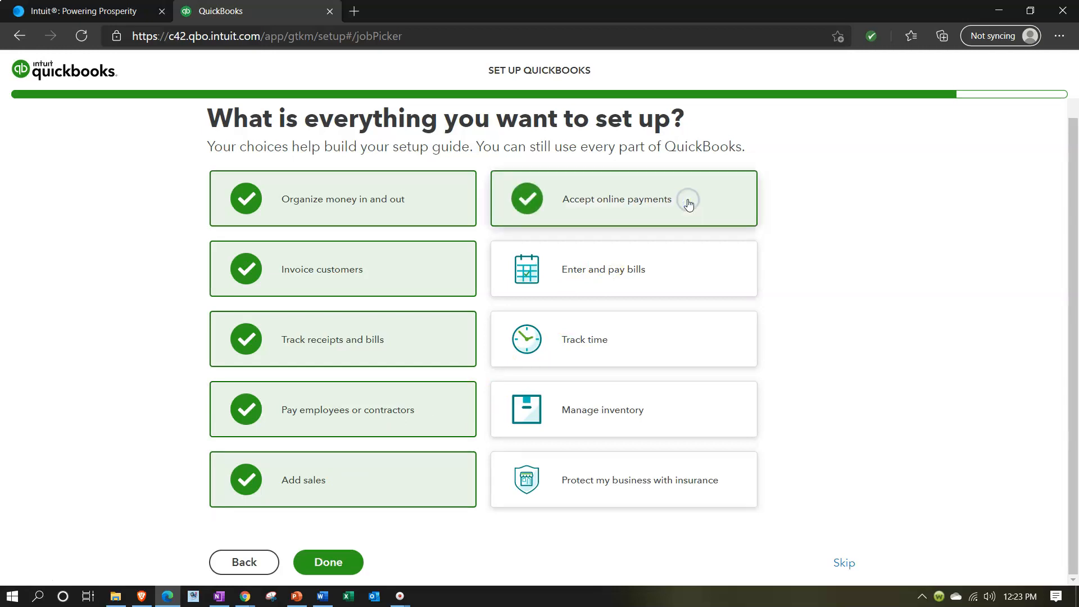
left_click(690, 204)
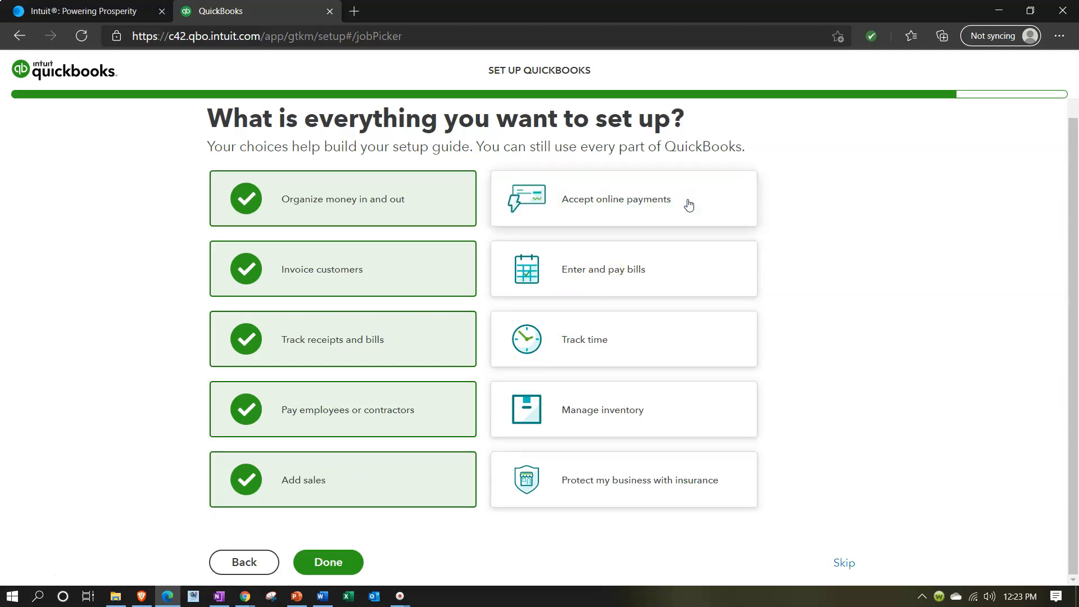
left_click(689, 204)
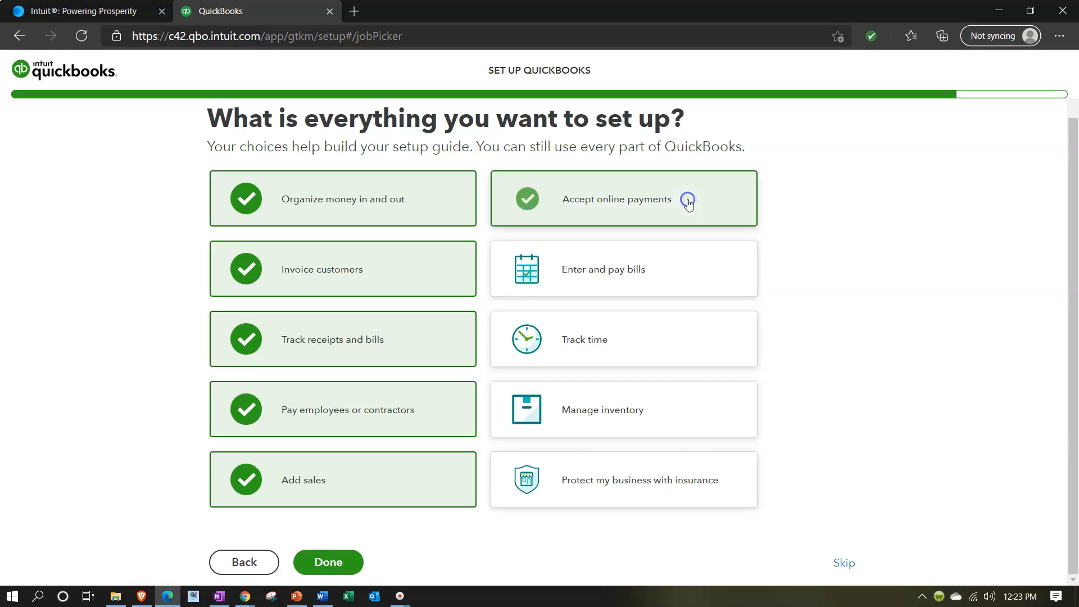
left_click(662, 287)
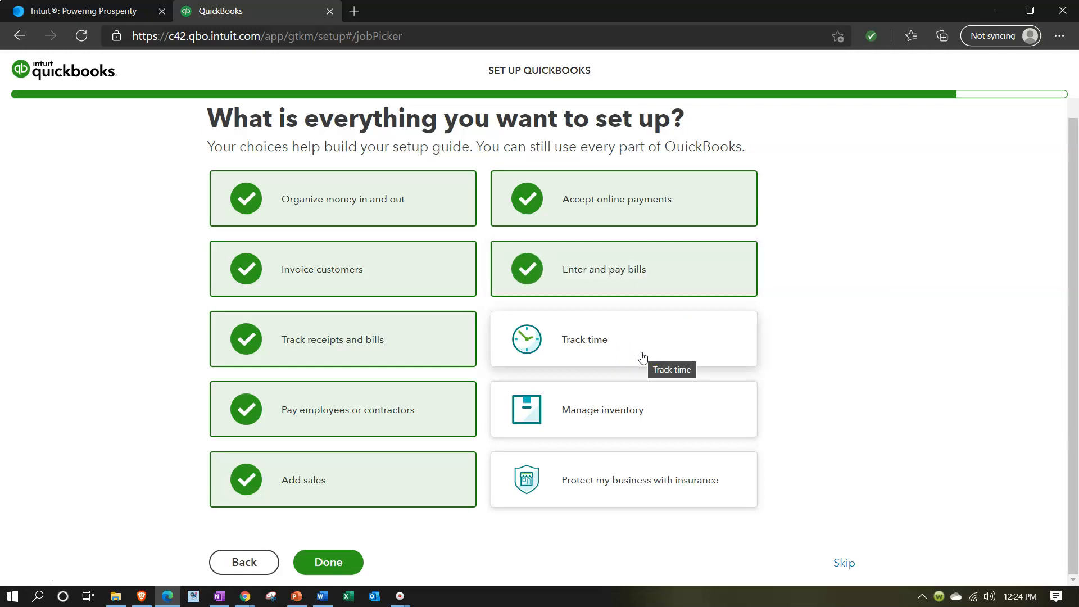
left_click(634, 416)
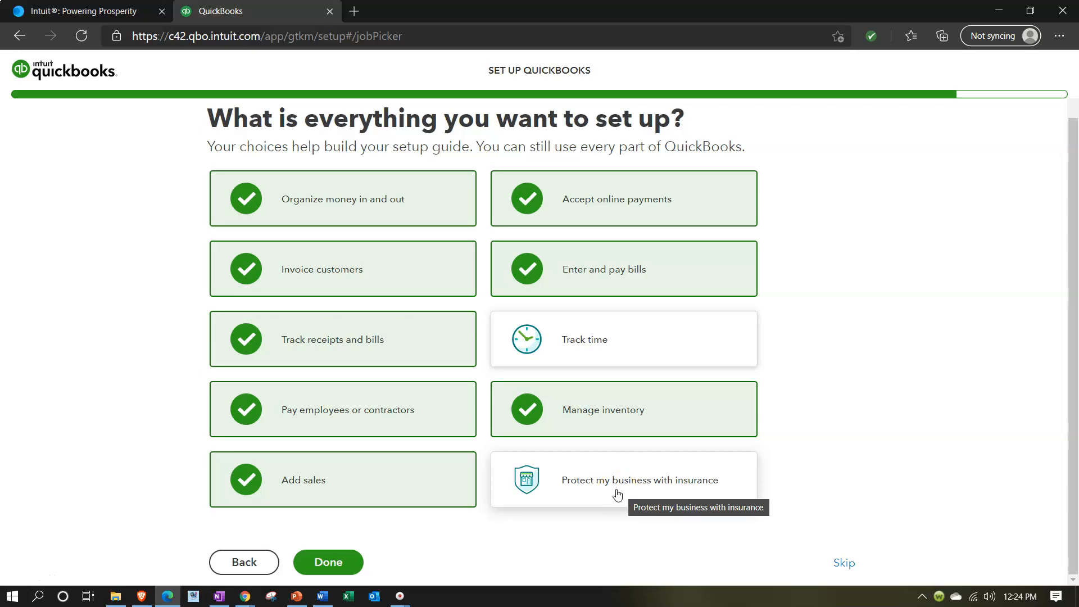
left_click(318, 566)
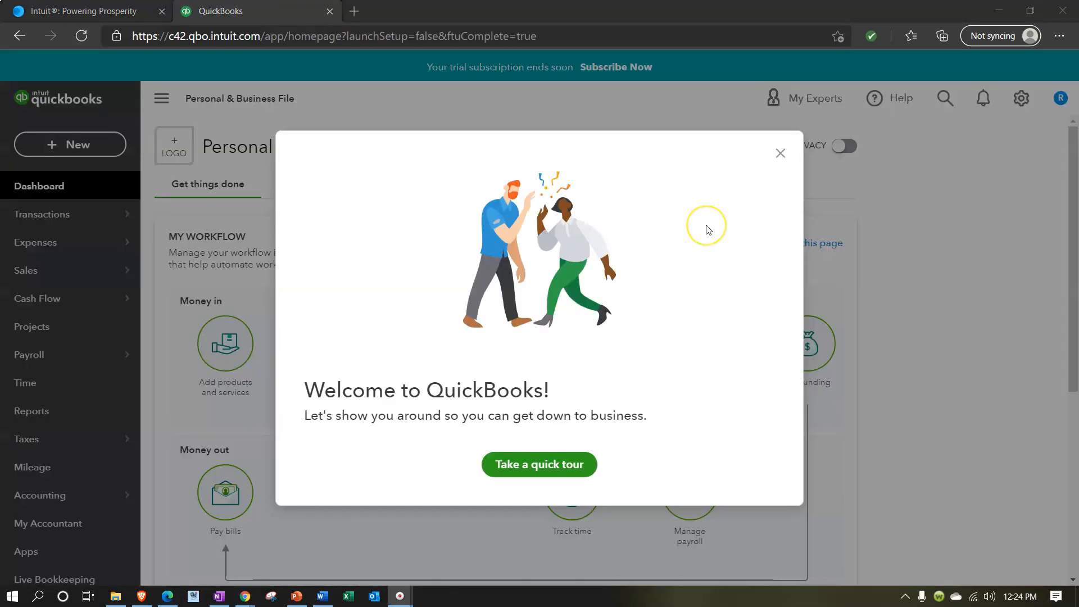
- Dismiss the welcome tour offer and look over the workflow sections of the company dashboard
left_click(781, 153)
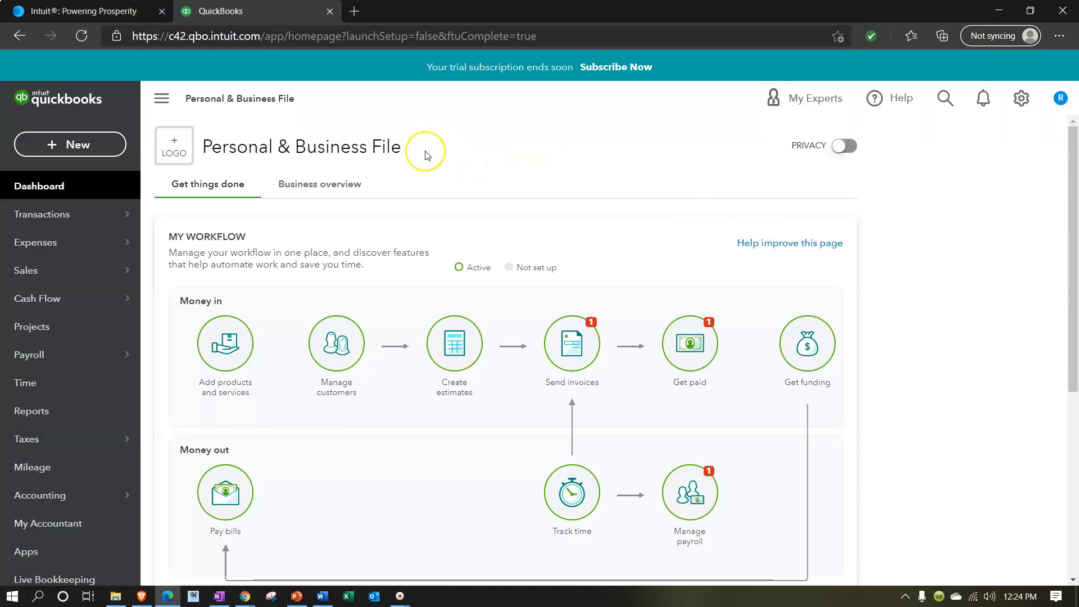
scroll(477, 313, "down", 3)
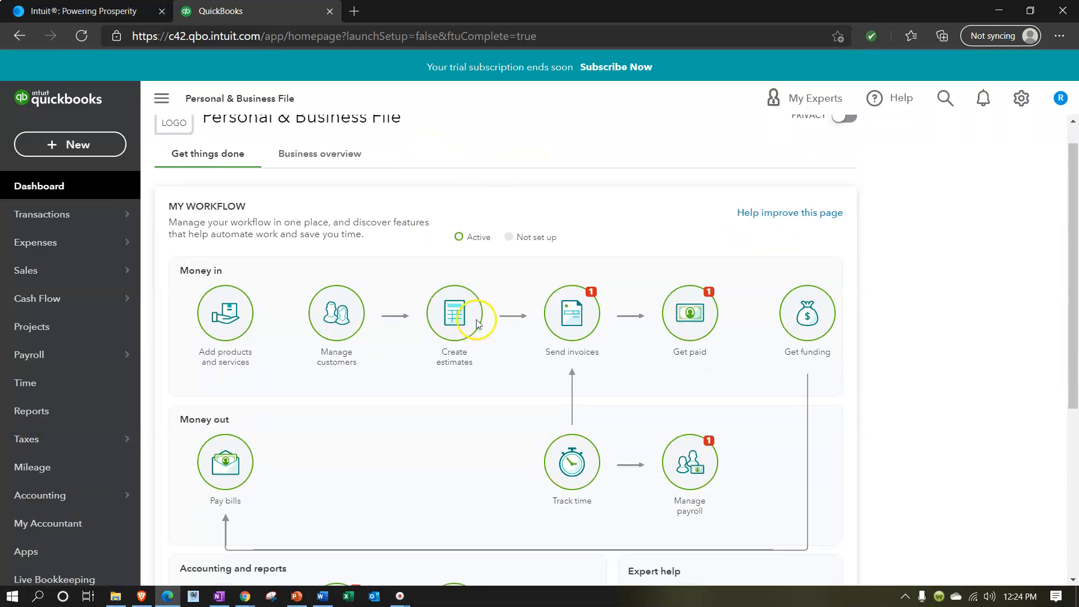
scroll(479, 320, "down", 2)
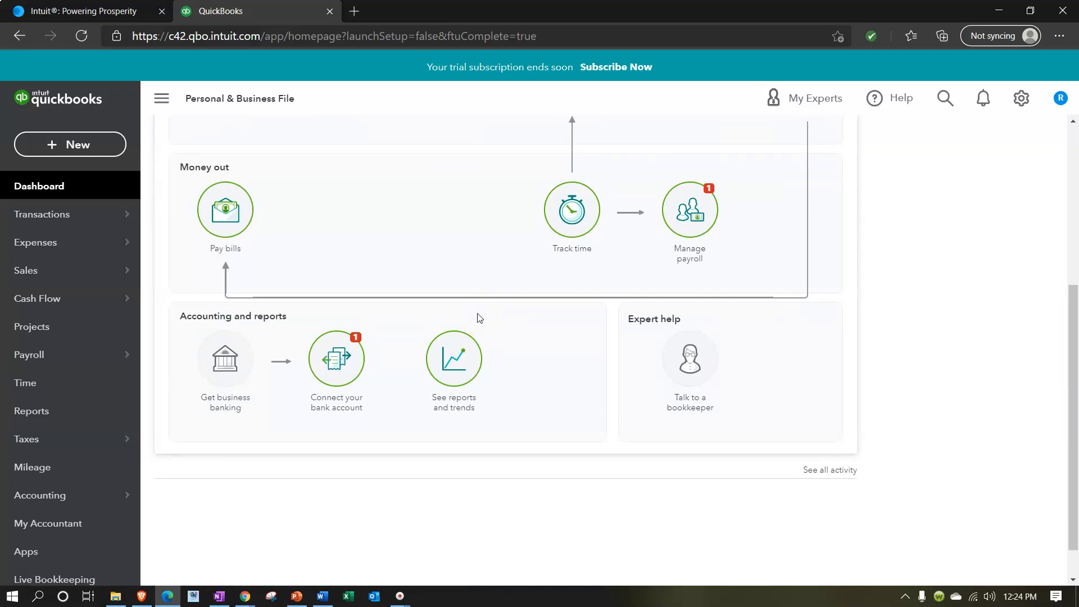
scroll(479, 318, "up", 5)
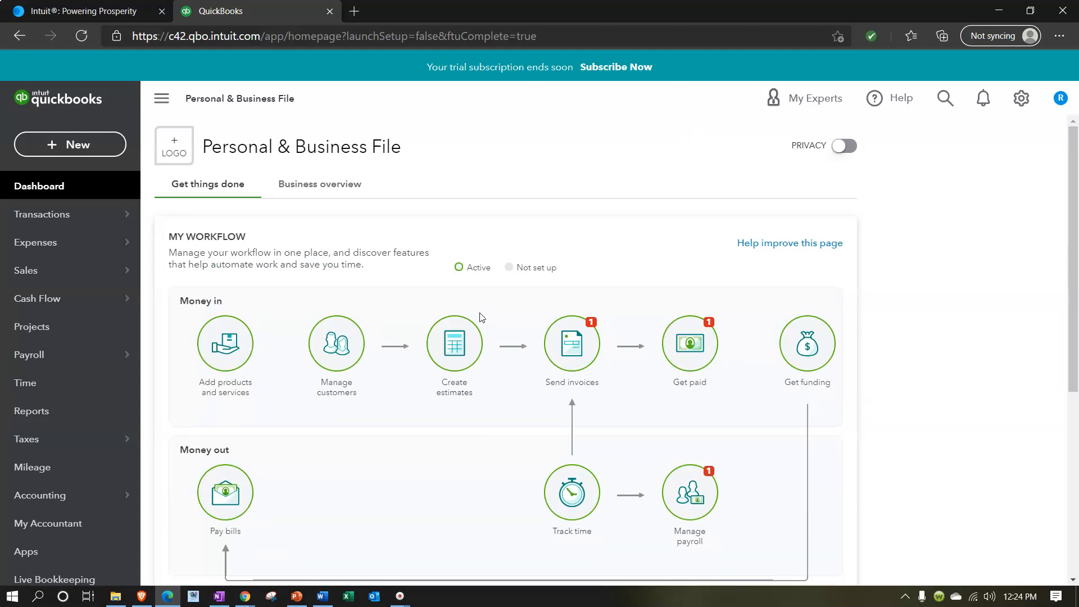
- Open the company's chart of accounts and review the listed accounts with their types and detail types
mouse_move(117, 283)
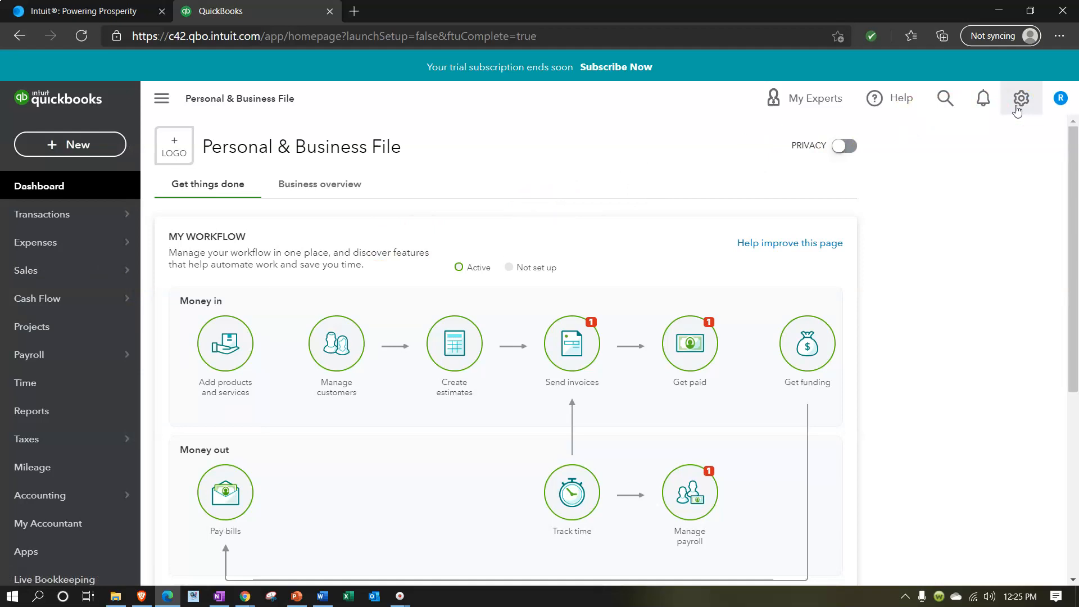
left_click(73, 494)
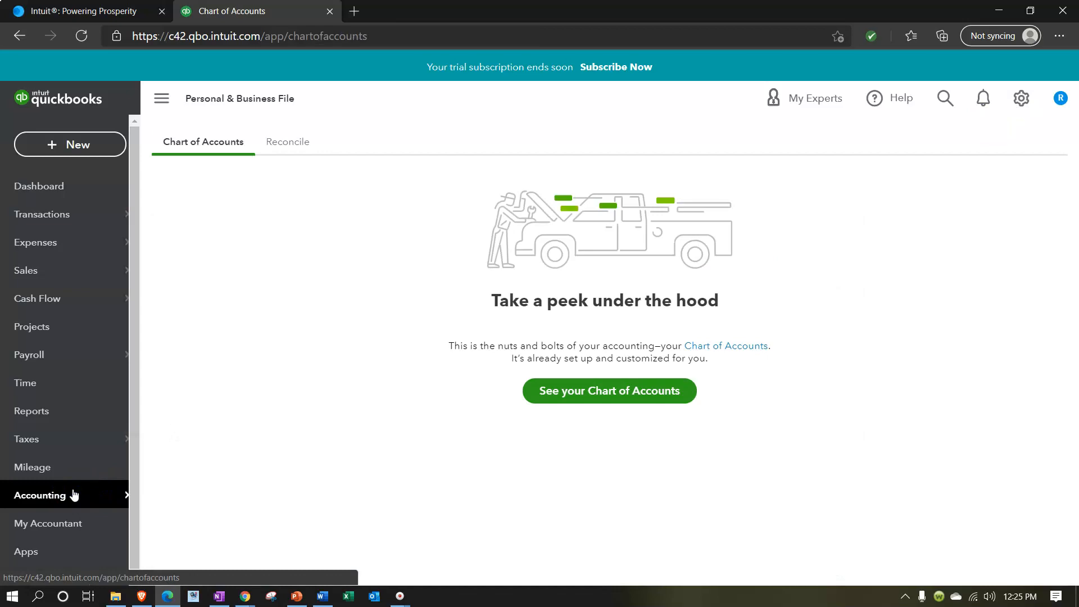
left_click(574, 393)
scroll(574, 395, "down", 2)
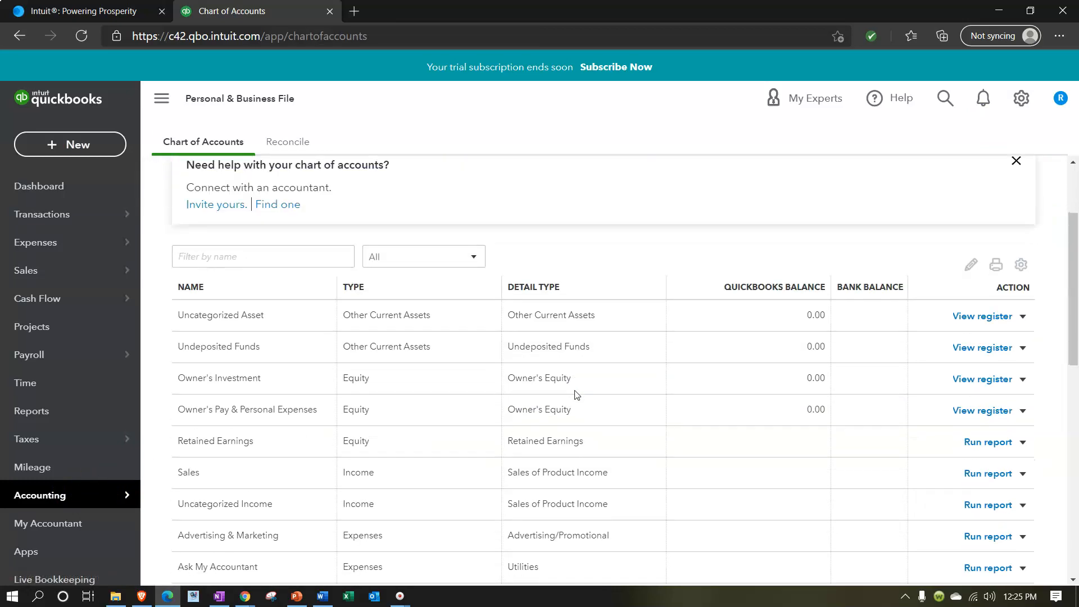
scroll(575, 393, "down", 1)
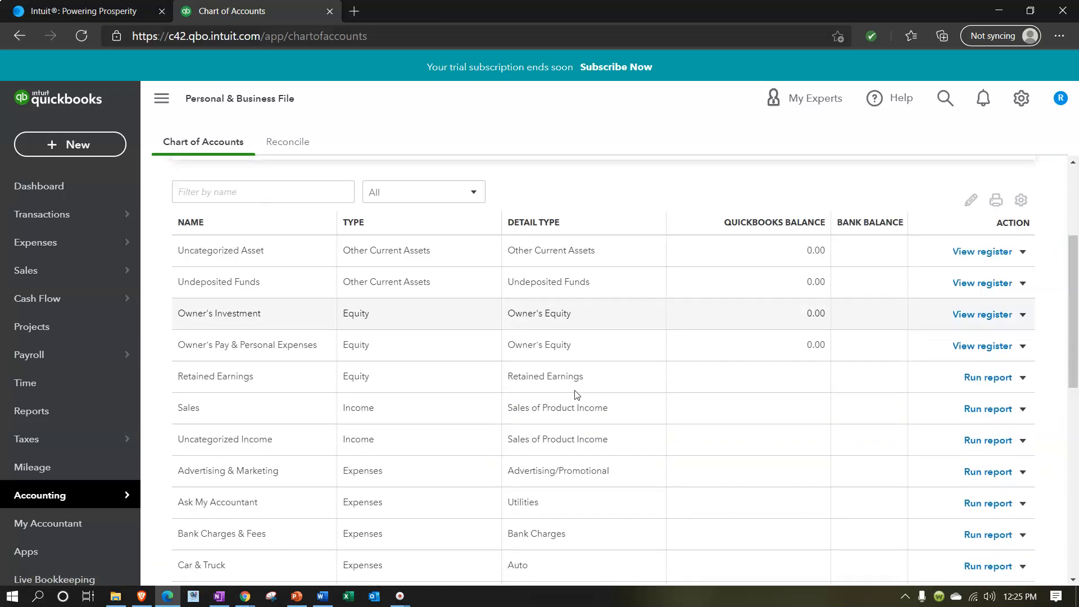
scroll(575, 394, "down", 6)
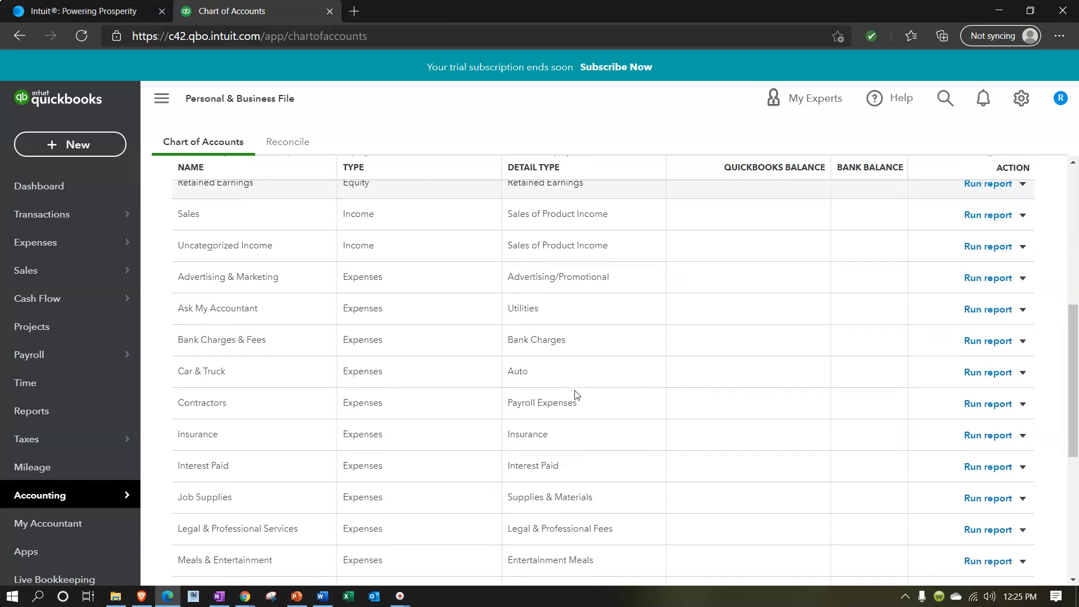
- Review the remaining expense accounts through the end of the chart of accounts, then return to its beginning
scroll(575, 394, "down", 3)
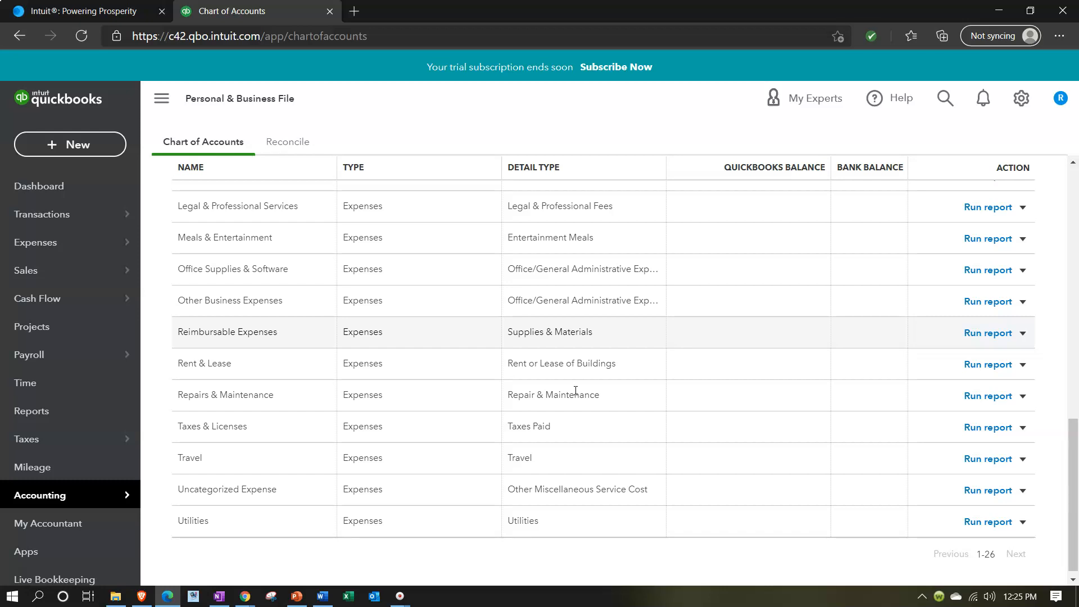
scroll(575, 390, "up", 15)
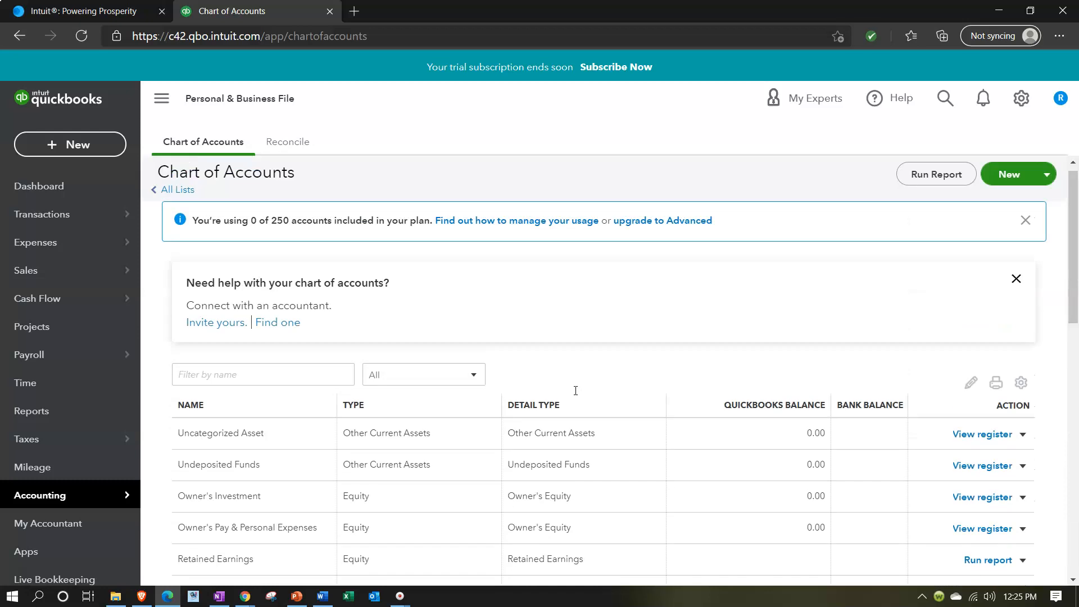
- Open the company's Advanced account settings and open the Categories section, which covers class and location tracking, for editing
left_click(1006, 104)
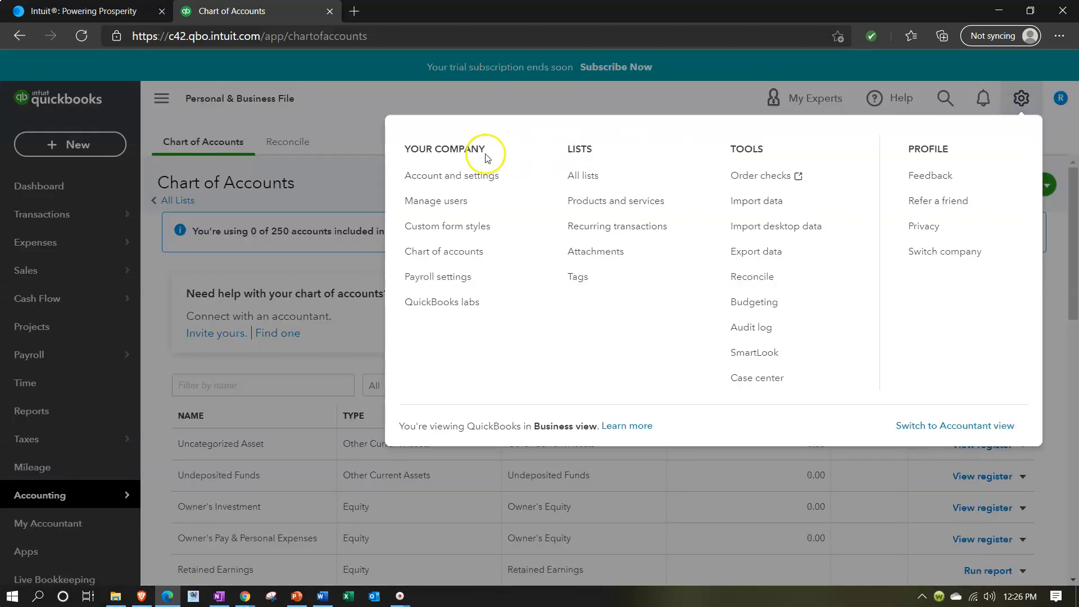
left_click(468, 175)
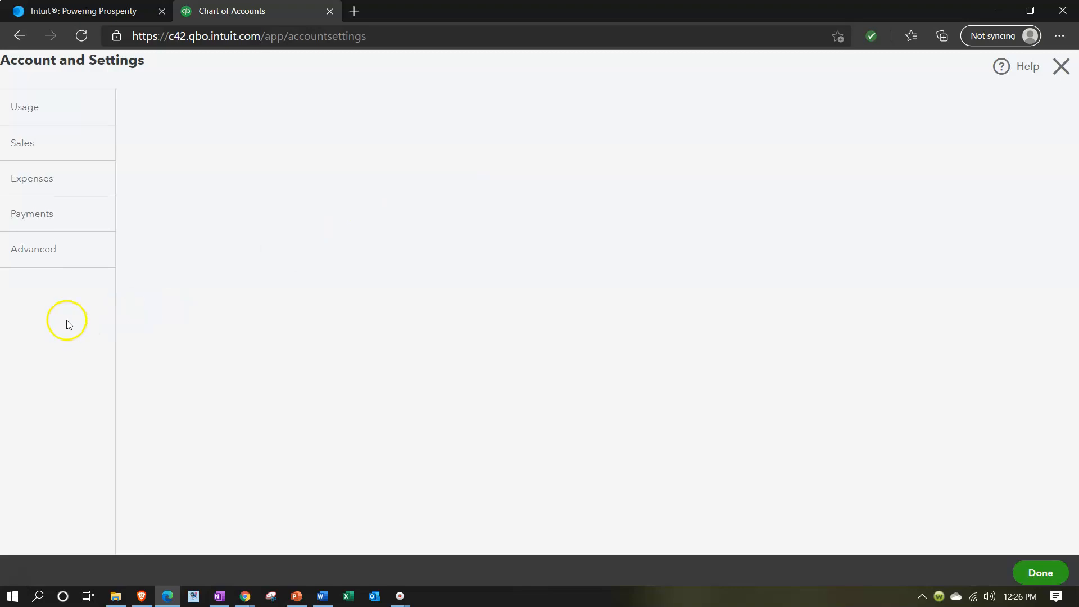
left_click(45, 297)
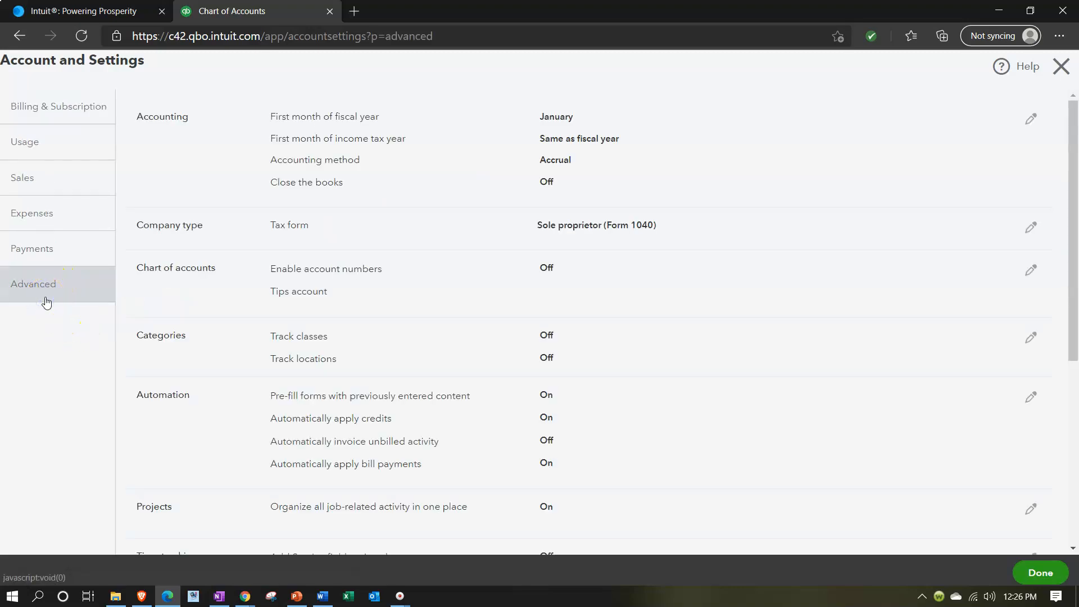
left_click(37, 298)
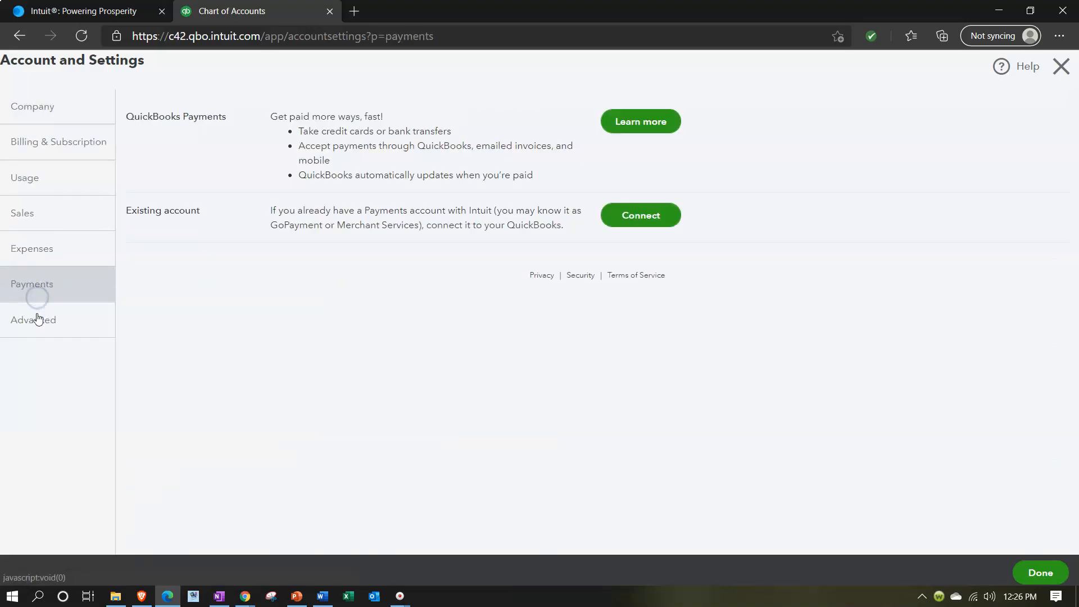
left_click(37, 318)
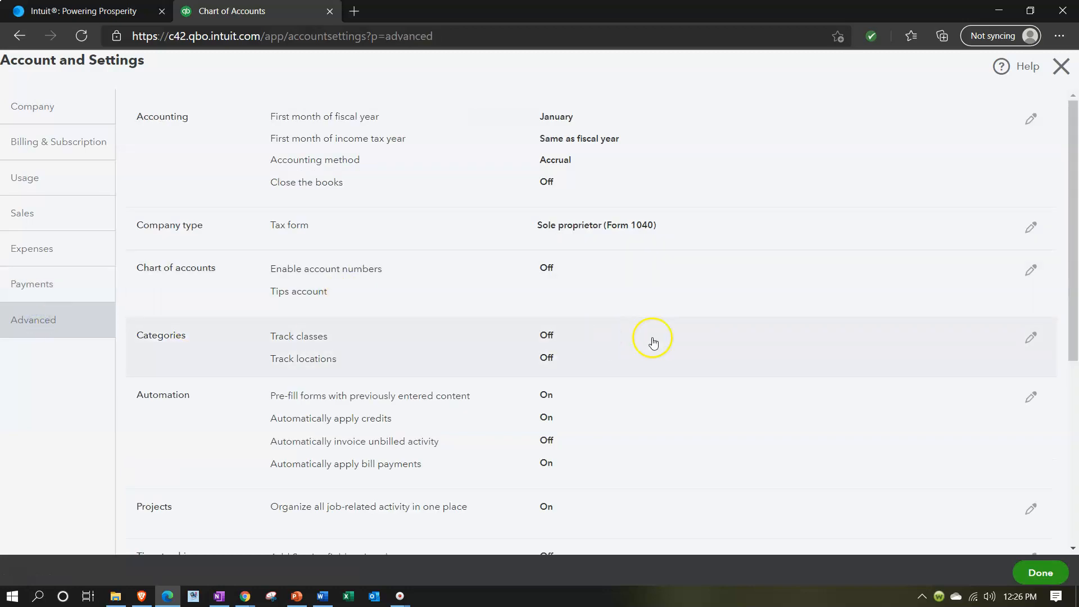
scroll(666, 348, "down", 1)
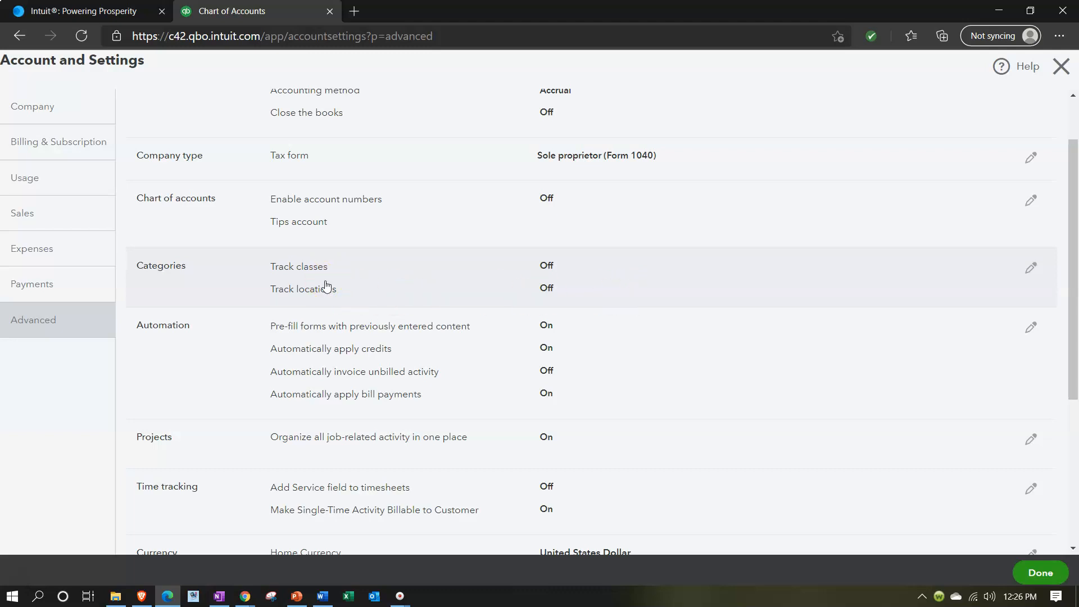
left_click(729, 274)
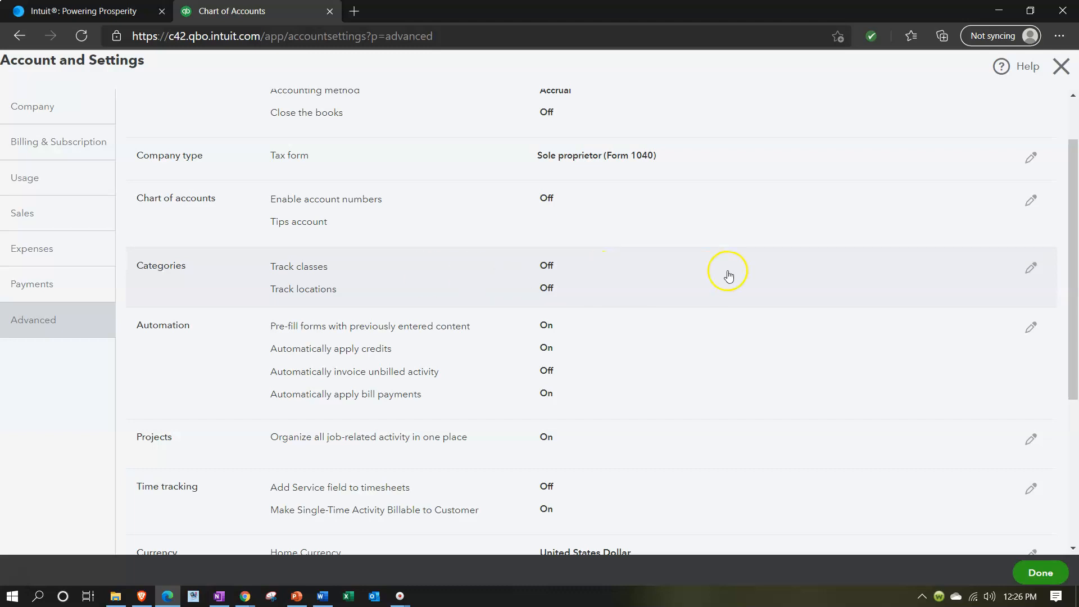